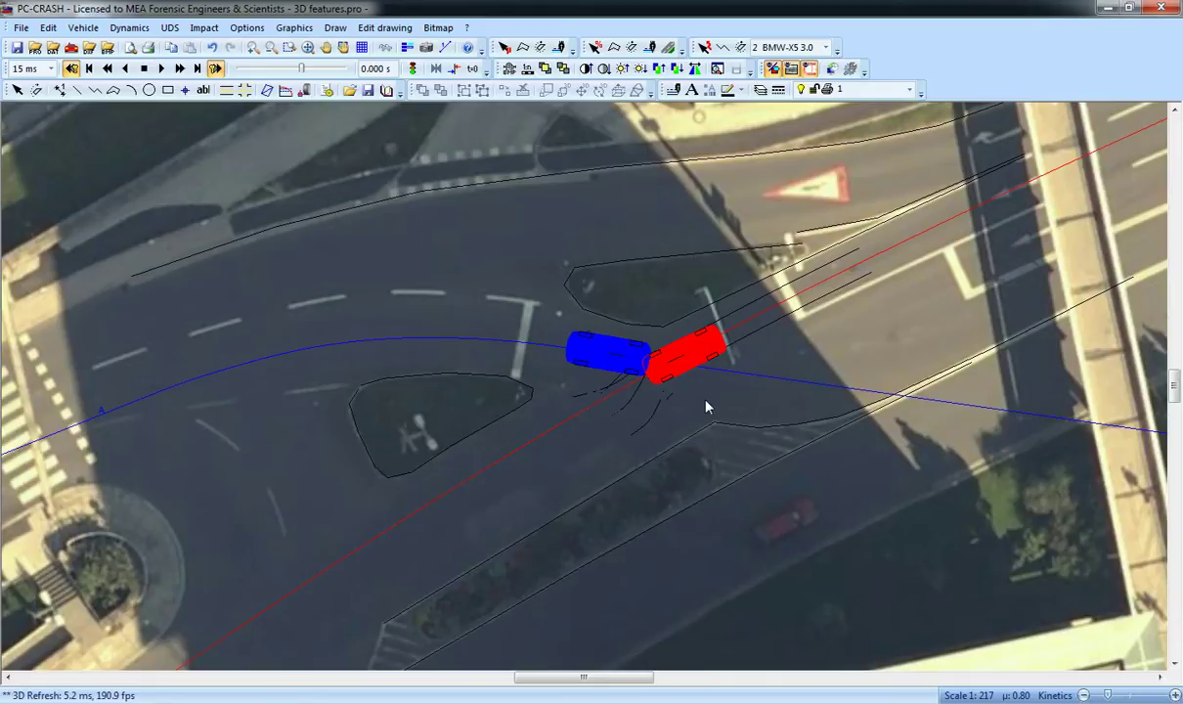
Step: Open the 3D Visualization with F9, showing the driver's-eye view from the red car
{"action": "key", "text": "F9"}
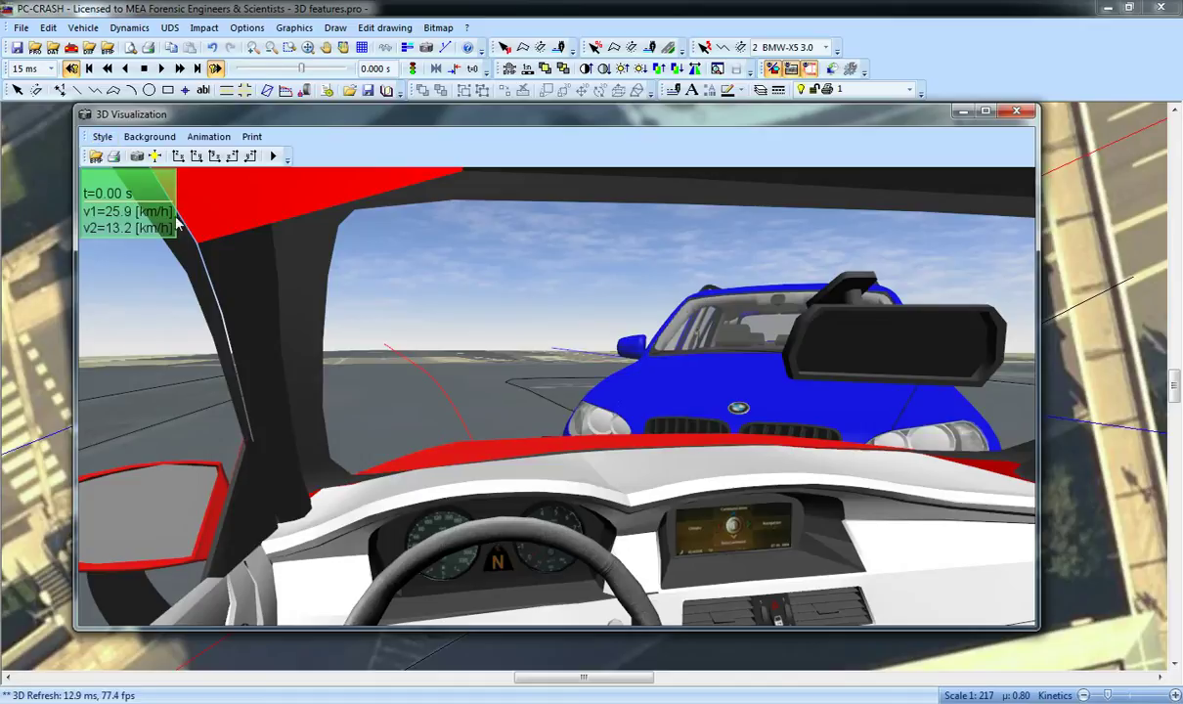
Step: Give the 3D status text a light grey (221; 221; 221) background and text size 30
{"action": "left_click", "coordinate": [106, 137]}
{"action": "left_click", "coordinate": [132, 192]}
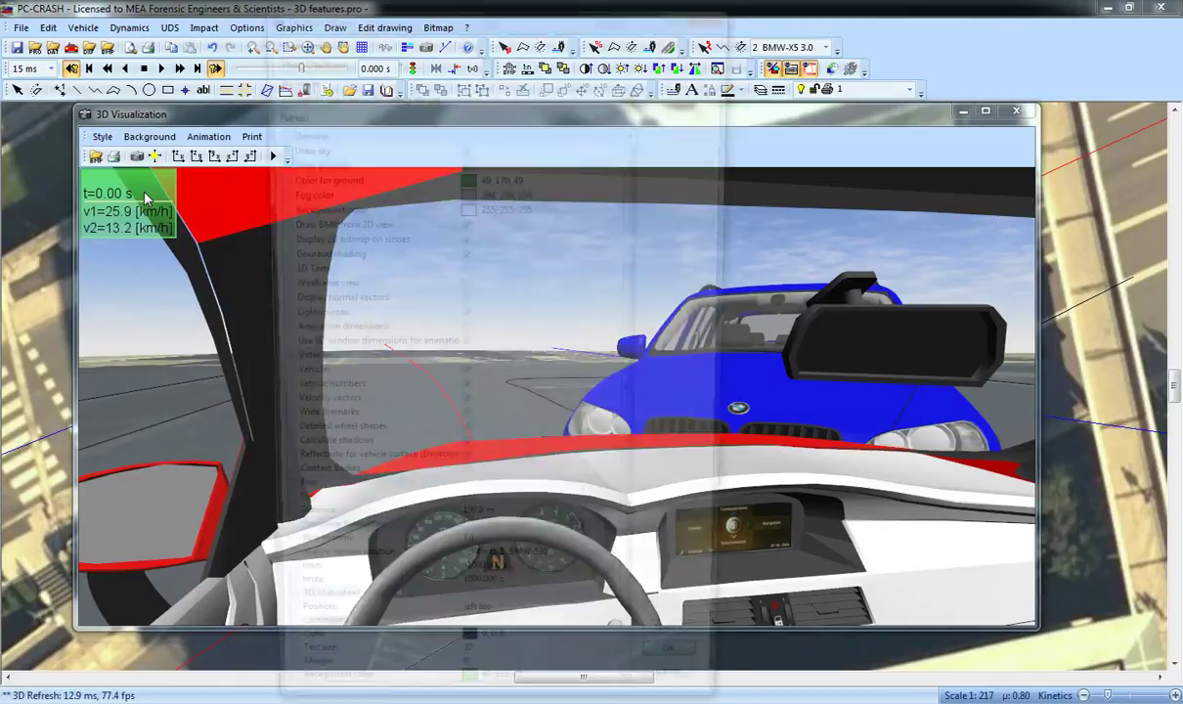
{"action": "scroll", "coordinate": [606, 200], "scroll_direction": "down", "scroll_amount": 2}
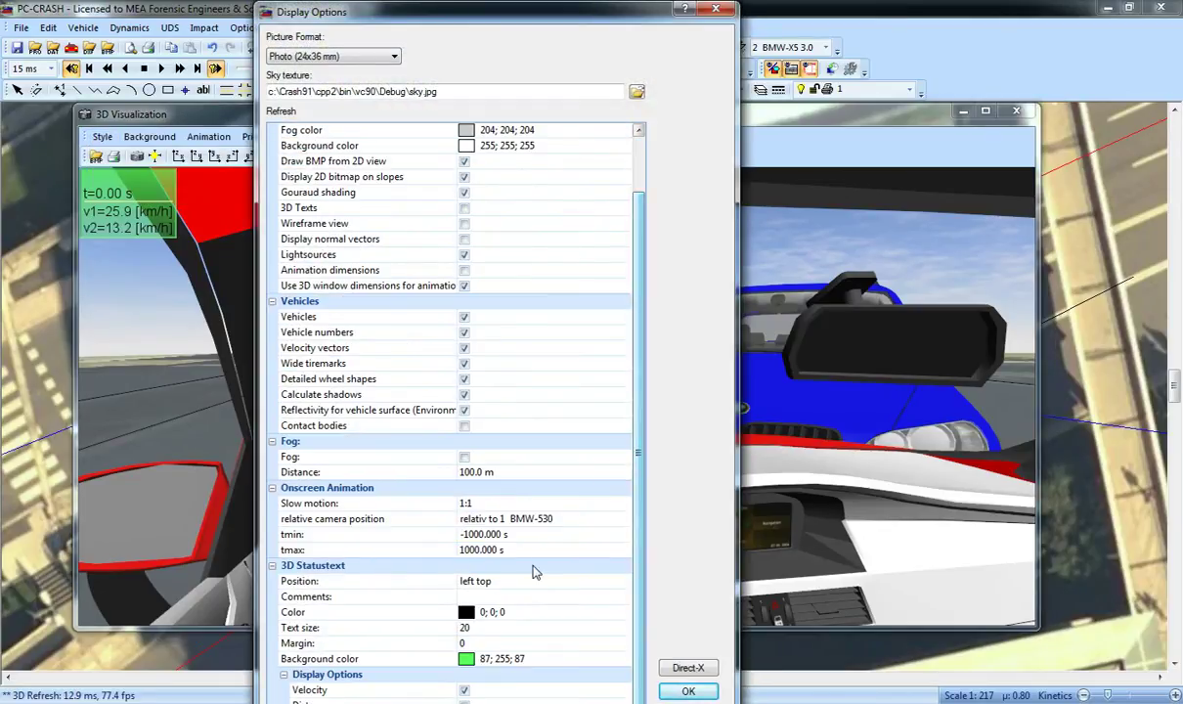
{"action": "left_click", "coordinate": [467, 661]}
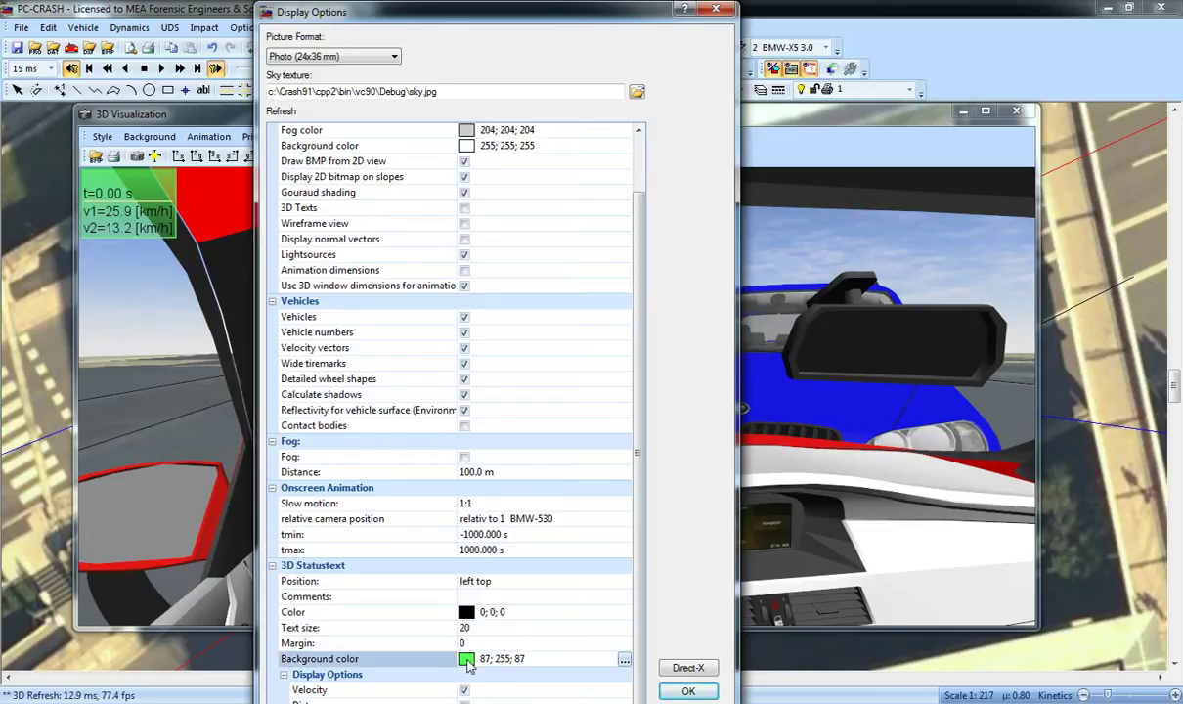
{"action": "left_click", "coordinate": [623, 661]}
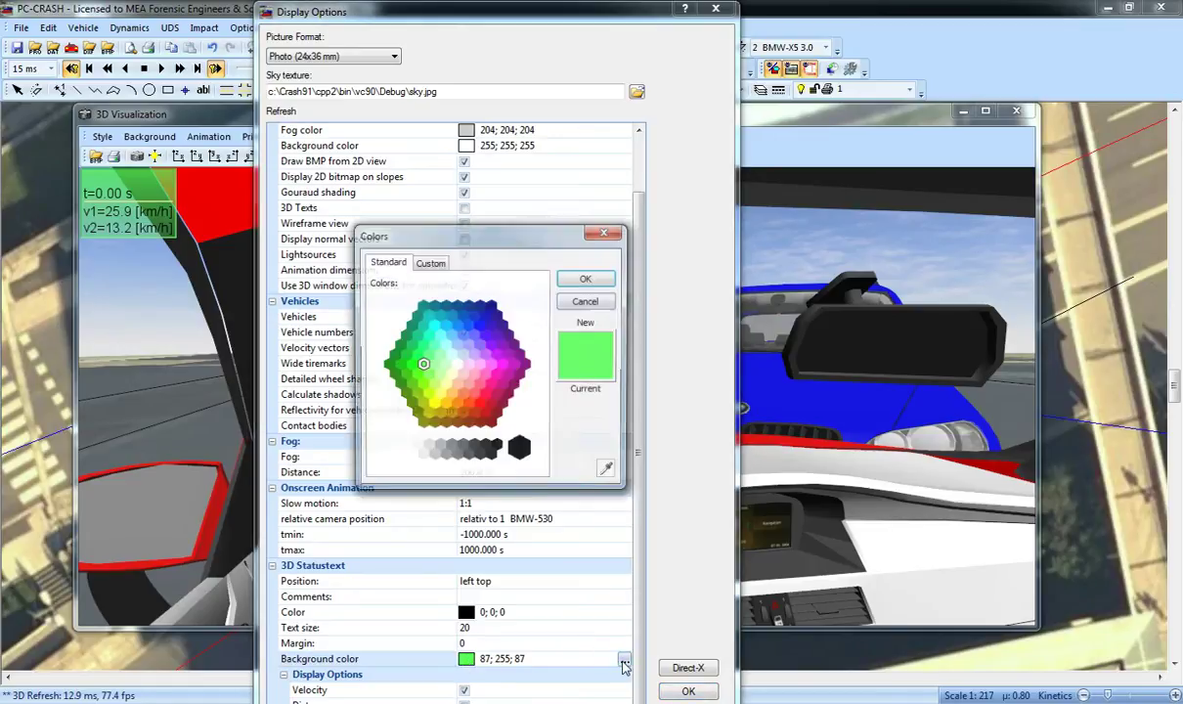
{"action": "left_click", "coordinate": [427, 450]}
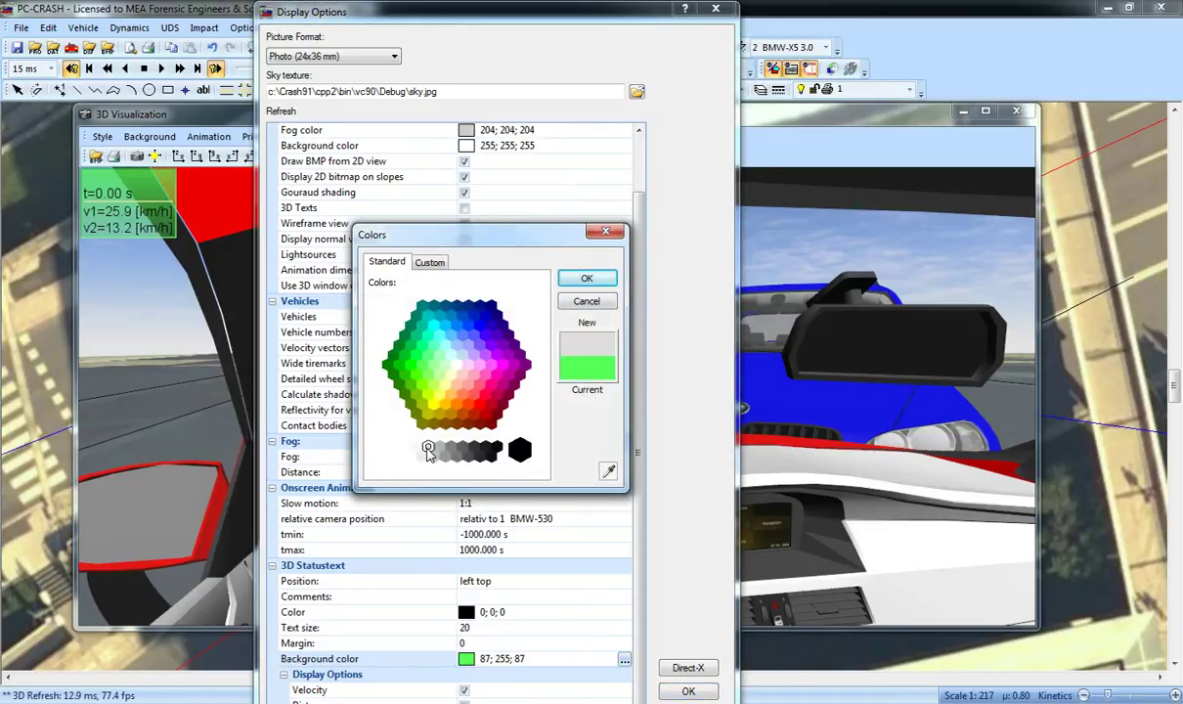
{"action": "left_click", "coordinate": [587, 278]}
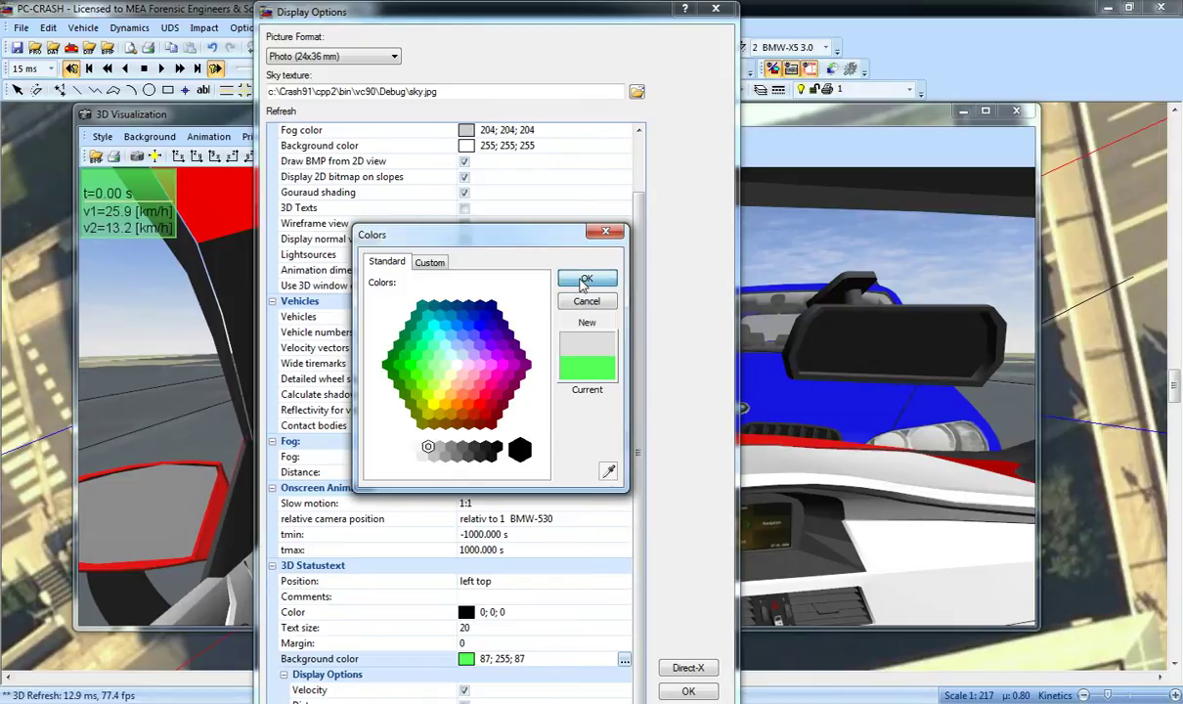
{"action": "left_click", "coordinate": [496, 629]}
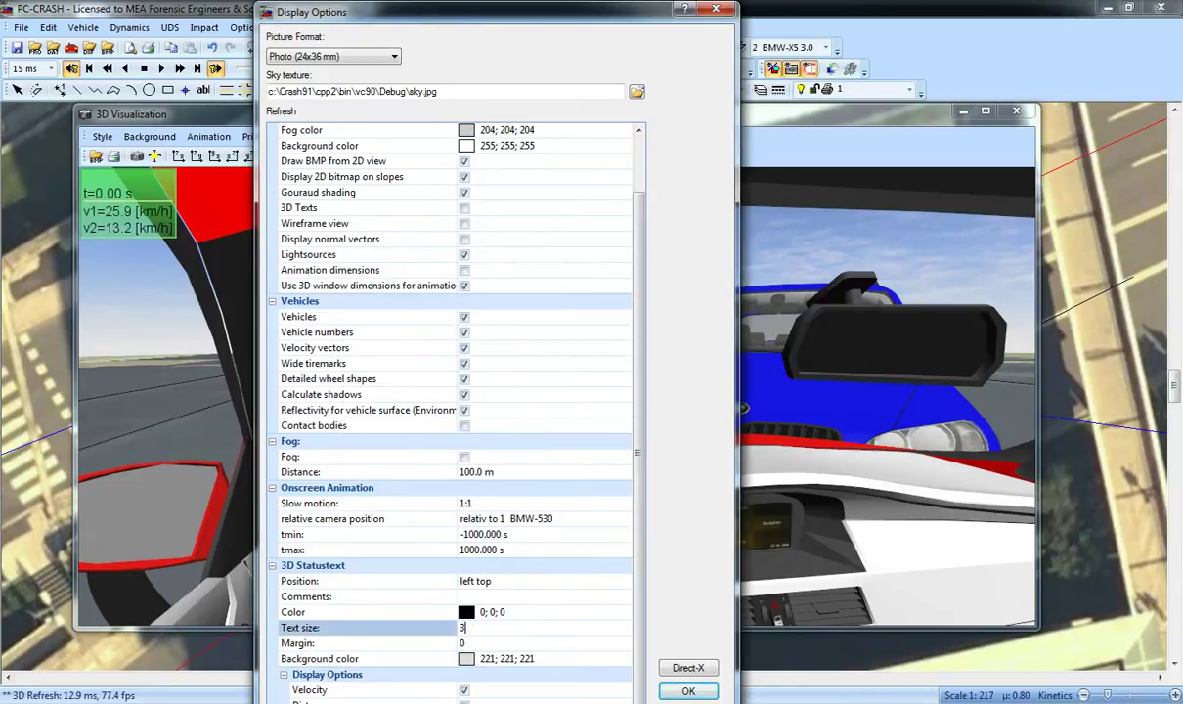
{"action": "type", "text": "30"}
{"action": "key", "text": "Return"}
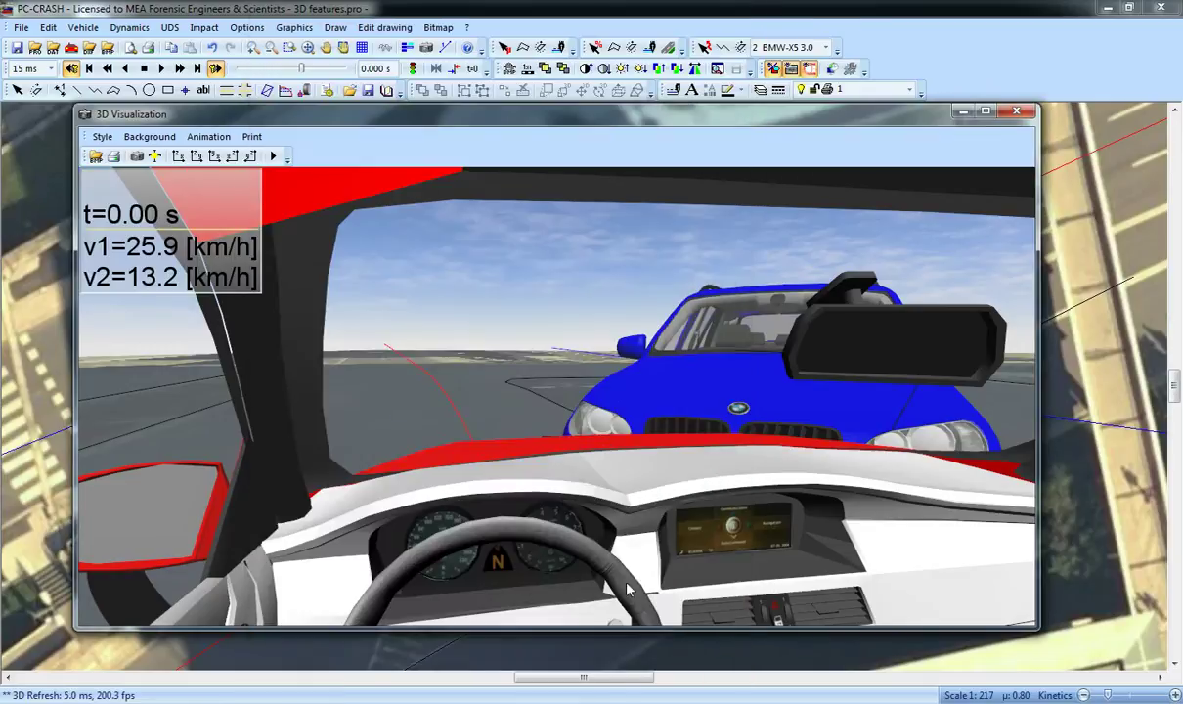
{"action": "left_click", "coordinate": [275, 159]}
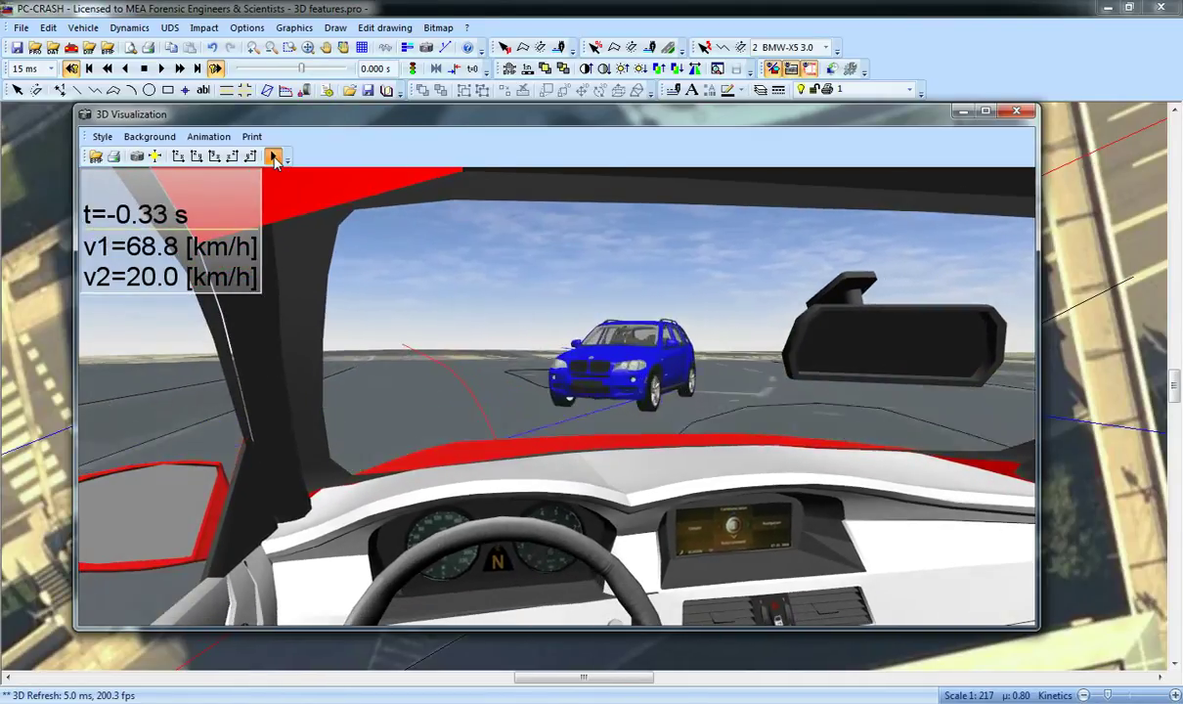
{"action": "left_click", "coordinate": [274, 157]}
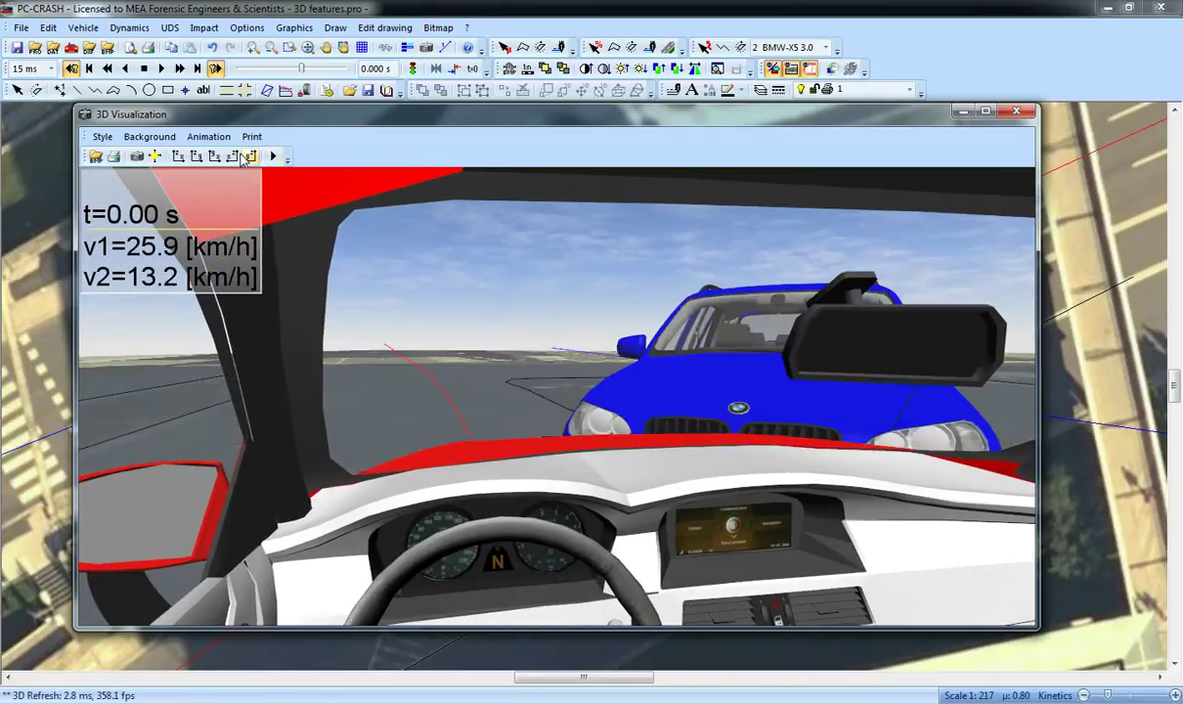
Step: Set the onscreen animation tmax to 0.000 s in Display Options and replay the animation
{"action": "left_click", "coordinate": [104, 138]}
{"action": "left_click", "coordinate": [142, 192]}
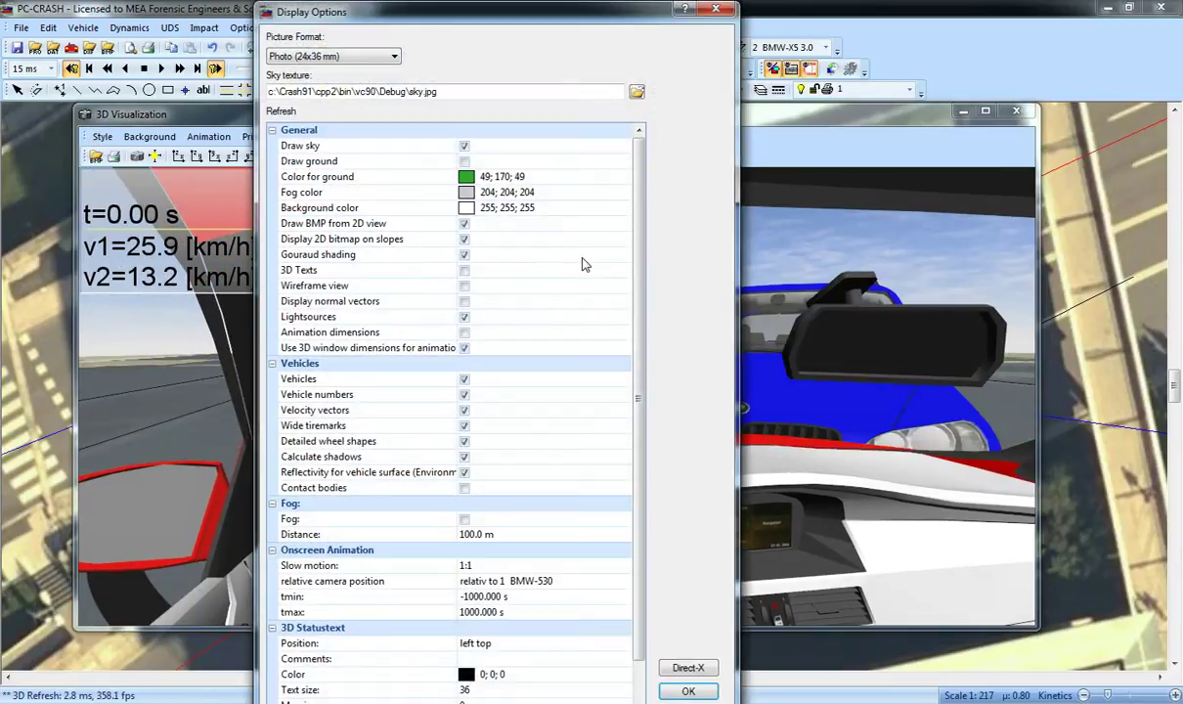
{"action": "scroll", "coordinate": [626, 449], "scroll_direction": "down", "scroll_amount": 2}
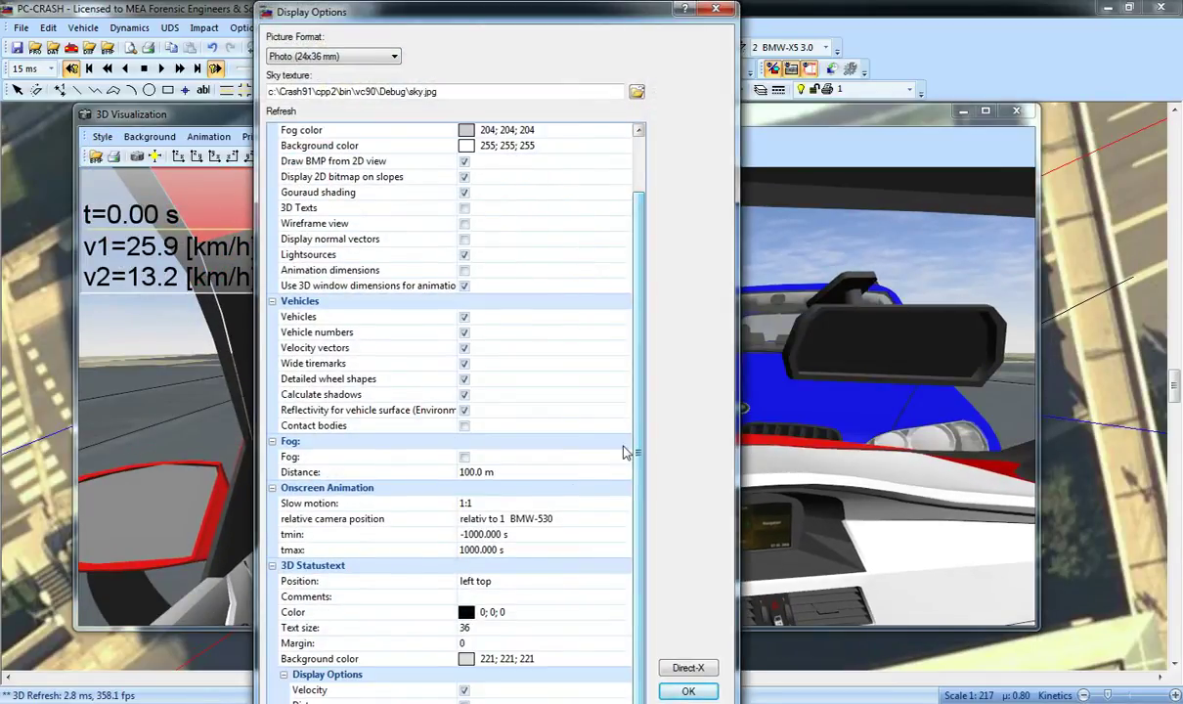
{"action": "left_click", "coordinate": [518, 551]}
{"action": "left_click_drag", "start_coordinate": [519, 551], "coordinate": [444, 553]}
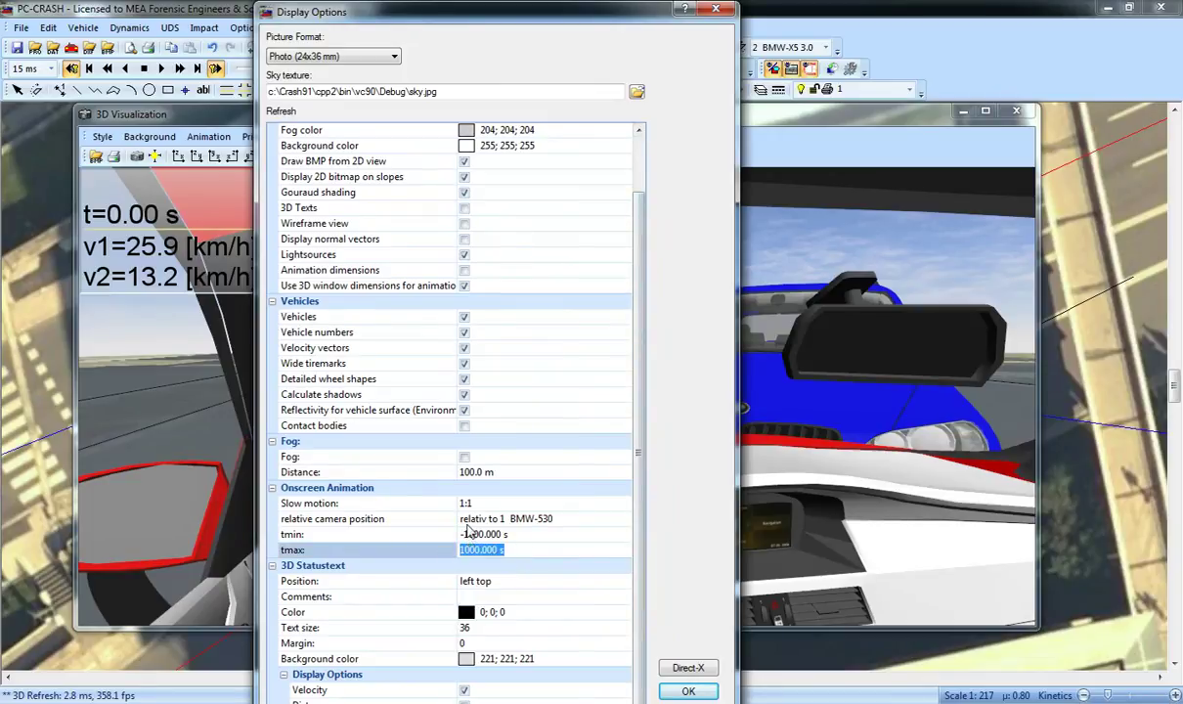
{"action": "type", "text": "0"}
{"action": "left_click", "coordinate": [523, 541]}
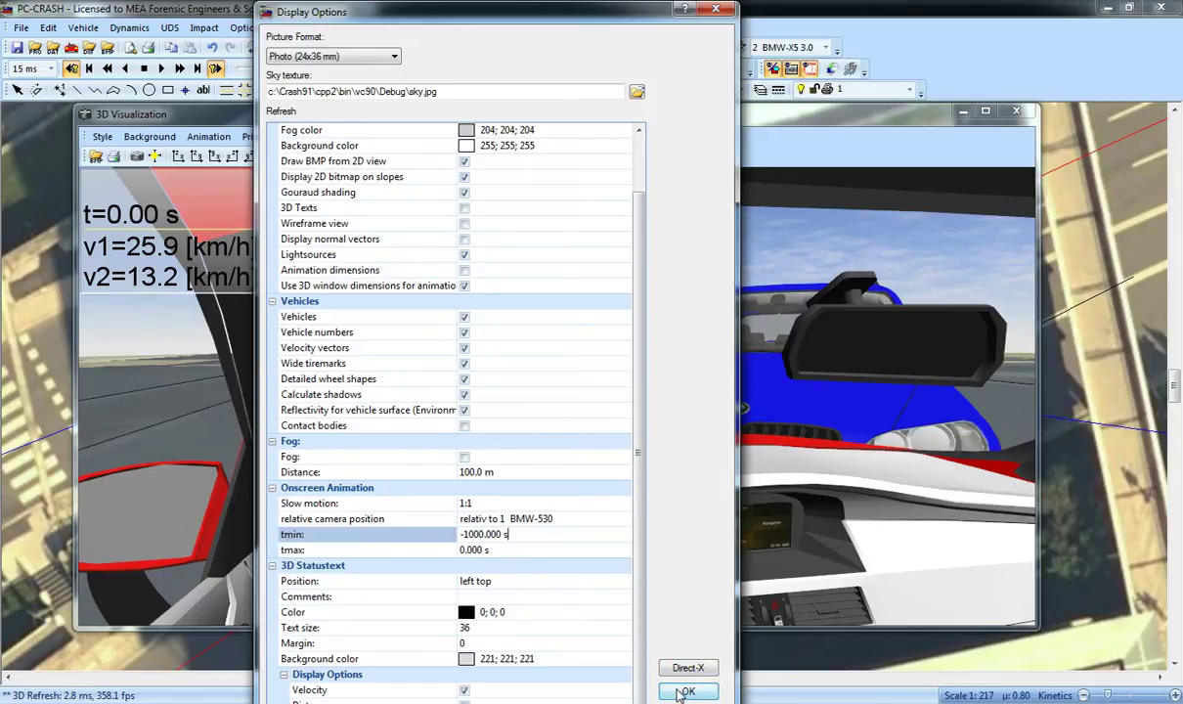
{"action": "left_click", "coordinate": [688, 692]}
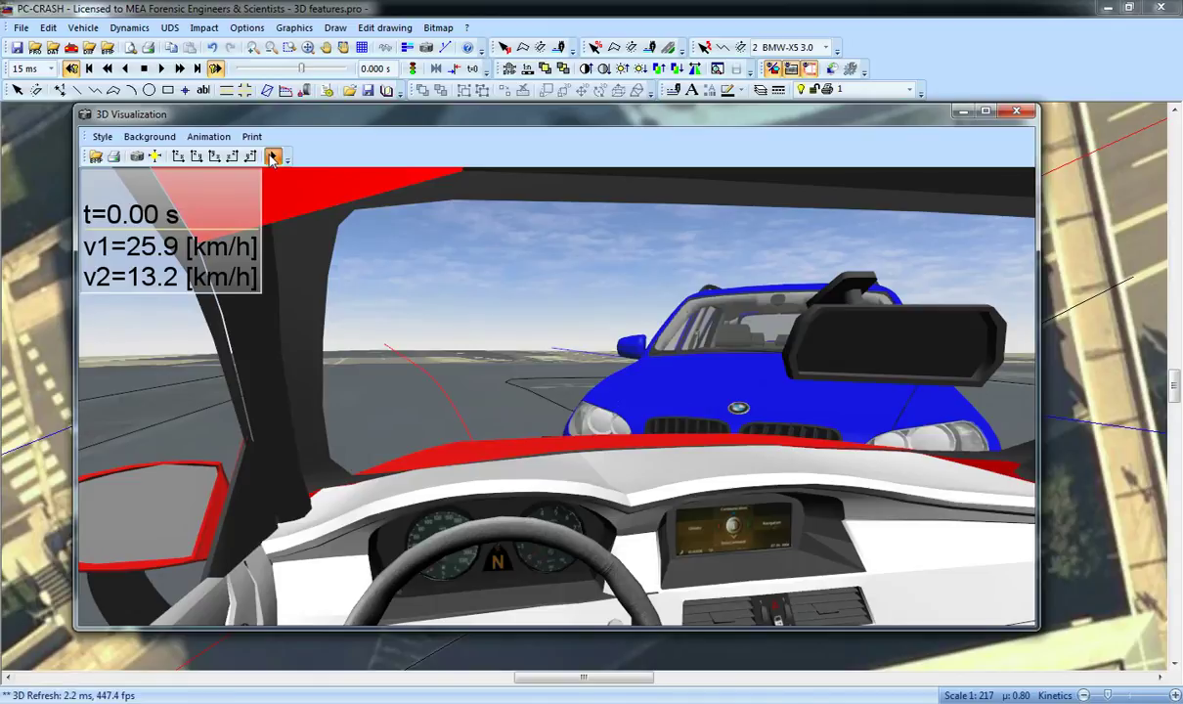
{"action": "left_click", "coordinate": [273, 157]}
Step: Attach the 3D camera to the BMW-530 with follow camera on, viewing both cars from outside
{"action": "left_click", "coordinate": [102, 136]}
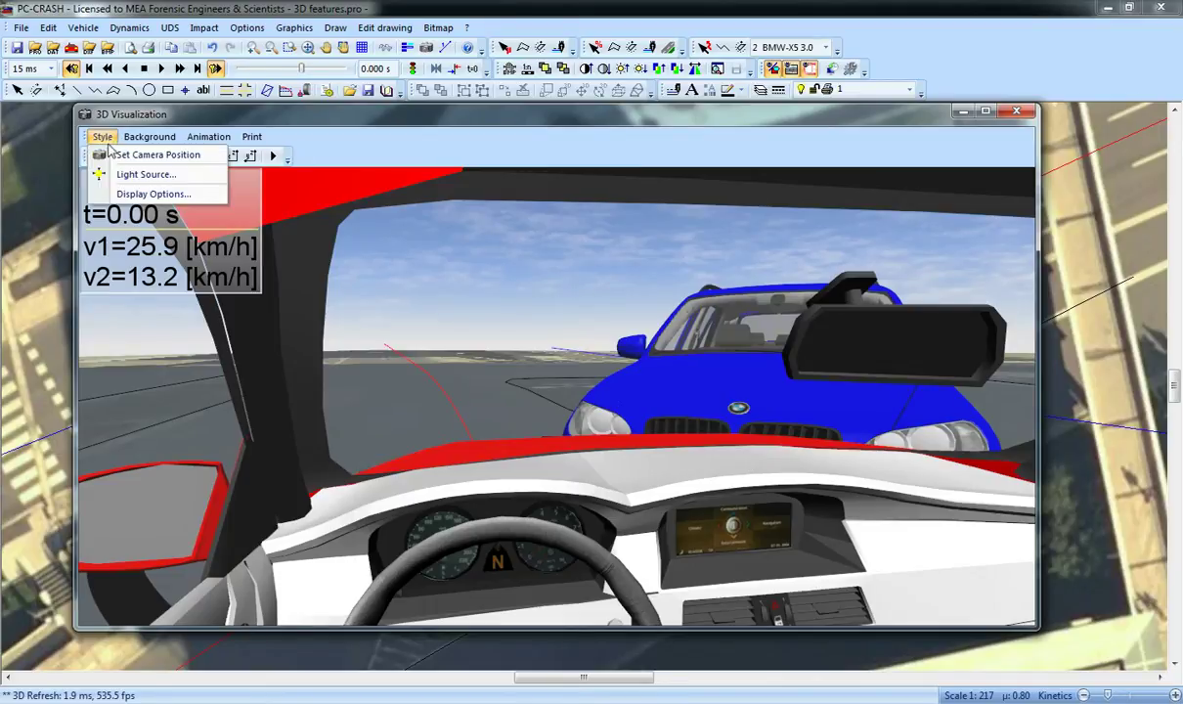
{"action": "left_click", "coordinate": [156, 193]}
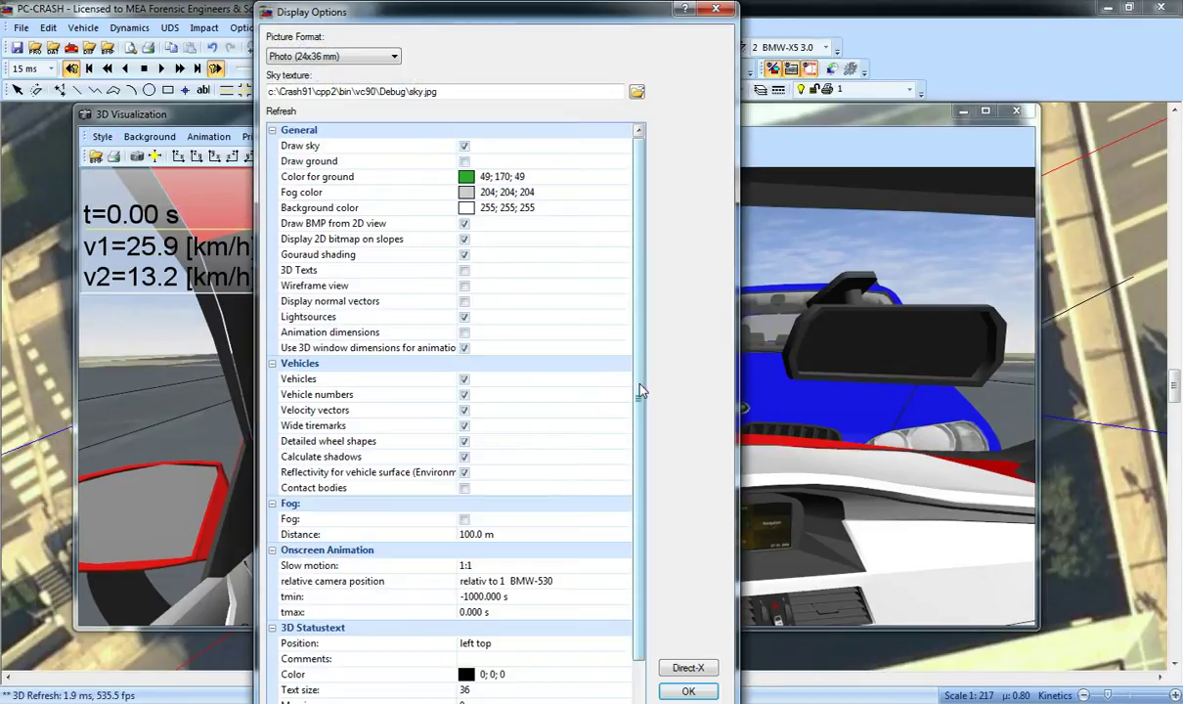
{"action": "scroll", "coordinate": [640, 528], "scroll_direction": "down", "scroll_amount": 2}
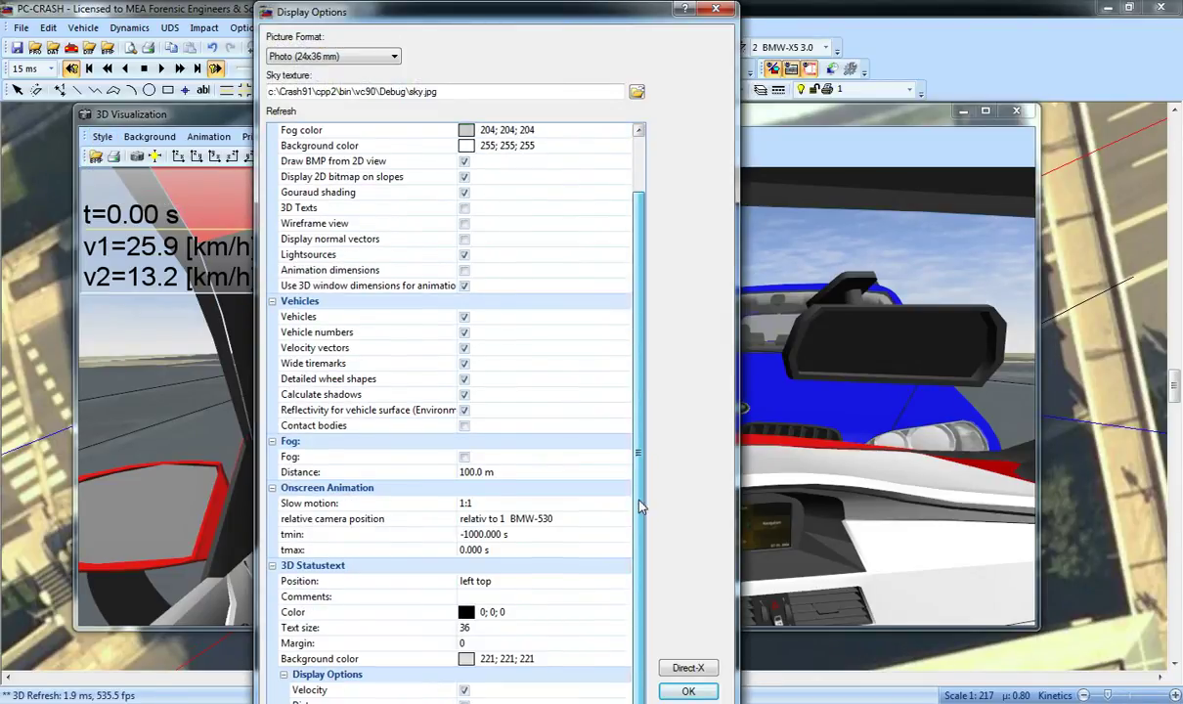
{"action": "left_click", "coordinate": [505, 520]}
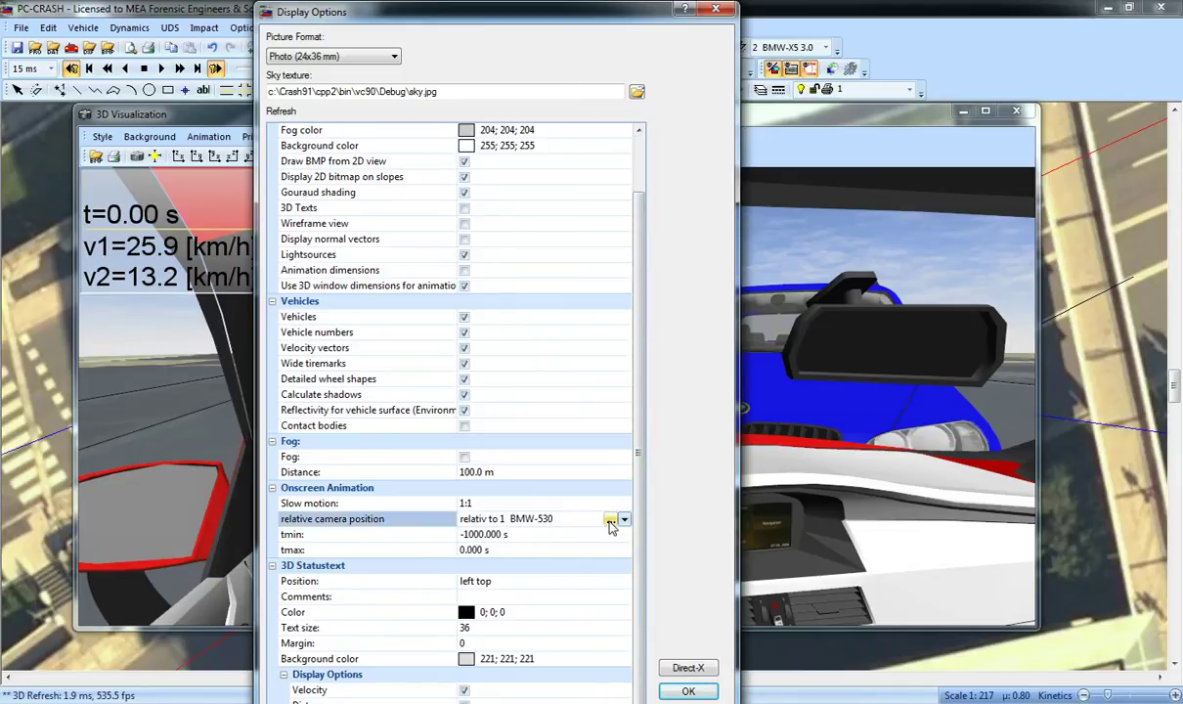
{"action": "left_click", "coordinate": [609, 520]}
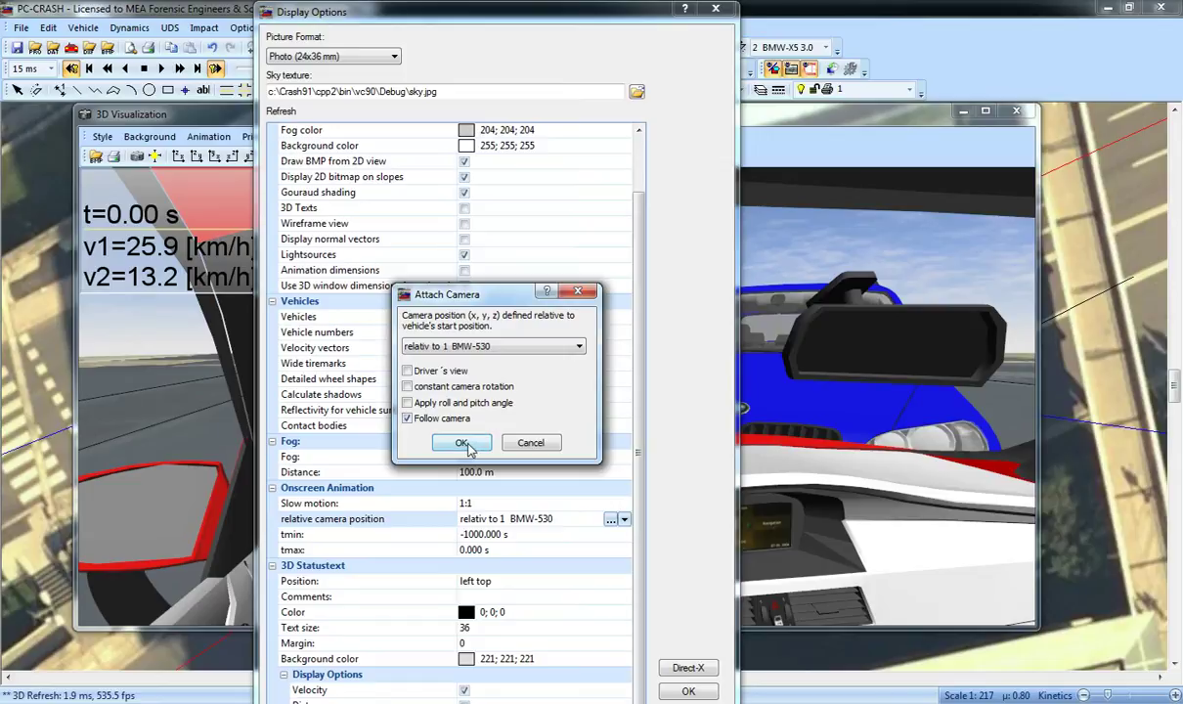
{"action": "left_click", "coordinate": [464, 444]}
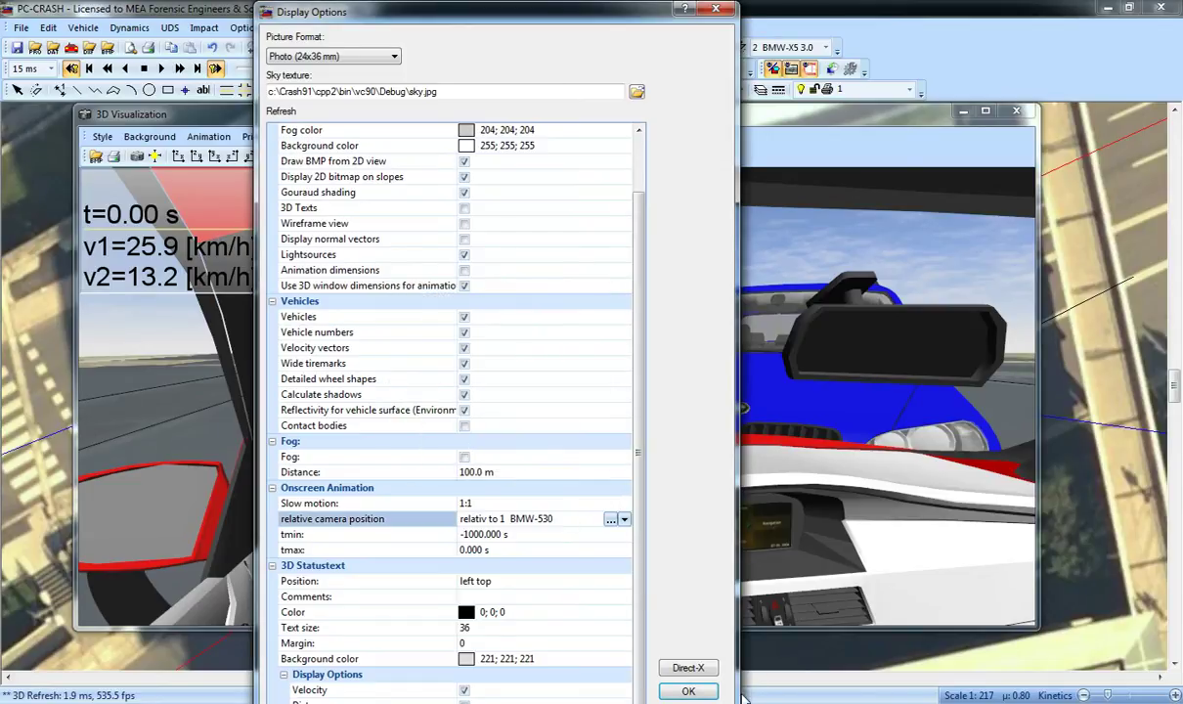
{"action": "left_click", "coordinate": [690, 692]}
{"action": "left_click_drag", "start_coordinate": [616, 491], "coordinate": [629, 439]}
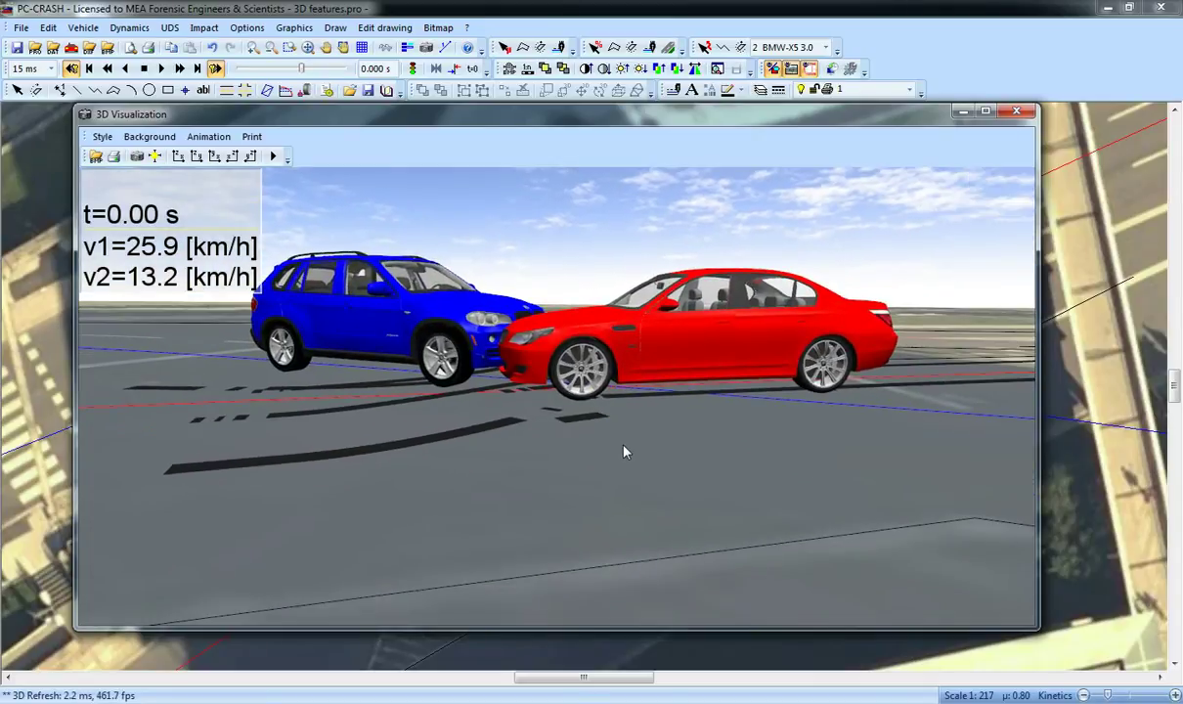
{"action": "left_click", "coordinate": [273, 157]}
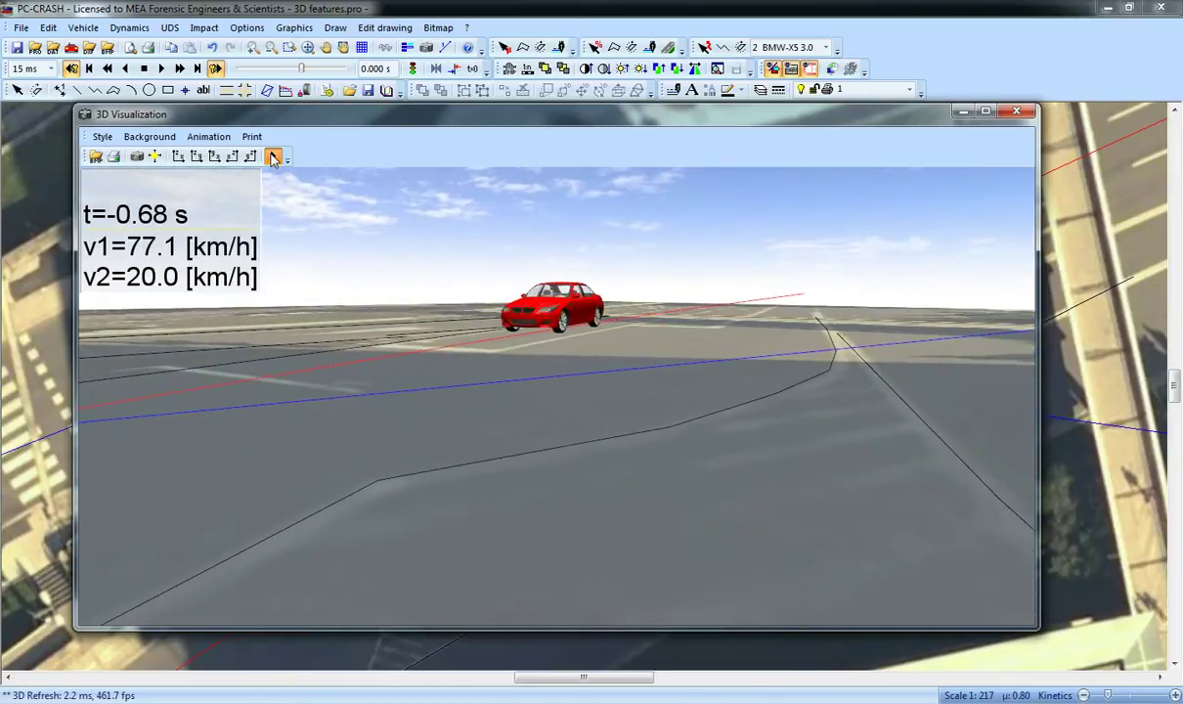
{"action": "left_click", "coordinate": [274, 158]}
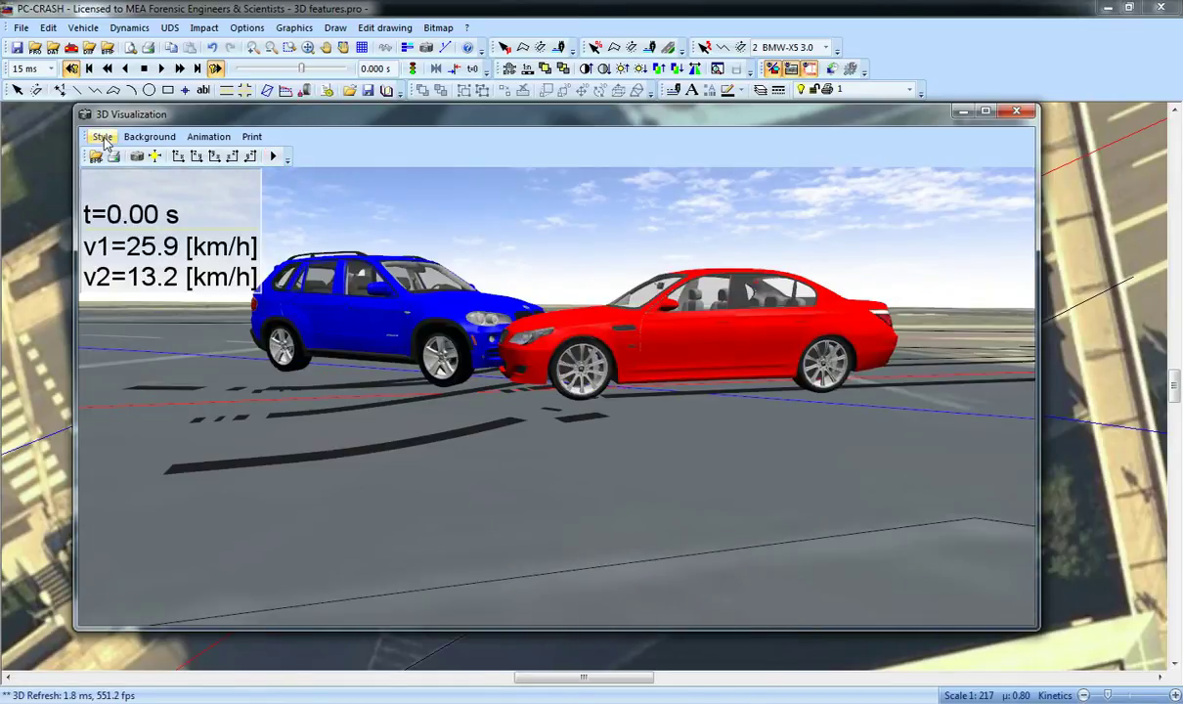
Step: Set the onscreen animation tmax to 1000 s and replay the animation past the impact
{"action": "left_click", "coordinate": [103, 136]}
{"action": "left_click", "coordinate": [146, 191]}
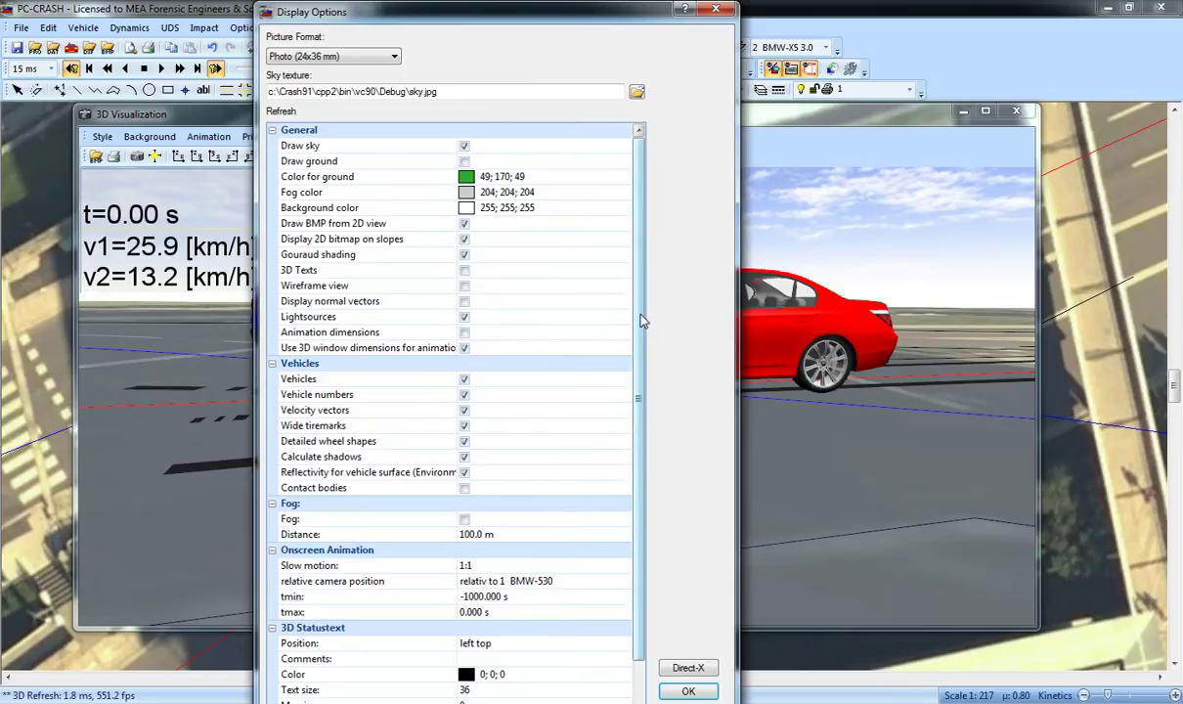
{"action": "scroll", "coordinate": [607, 392], "scroll_direction": "down", "scroll_amount": 2}
{"action": "left_click", "coordinate": [502, 550]}
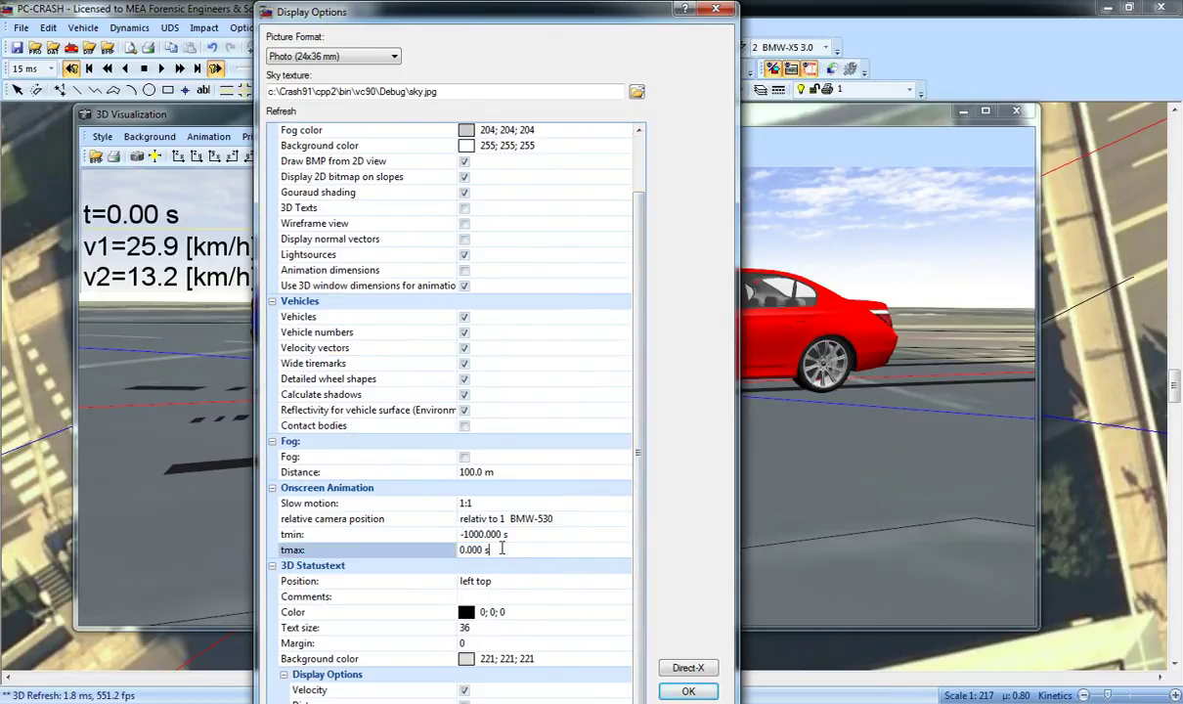
{"action": "left_click_drag", "start_coordinate": [501, 550], "coordinate": [440, 550]}
{"action": "type", "text": "1000"}
{"action": "key", "text": "Return"}
{"action": "left_click", "coordinate": [688, 691]}
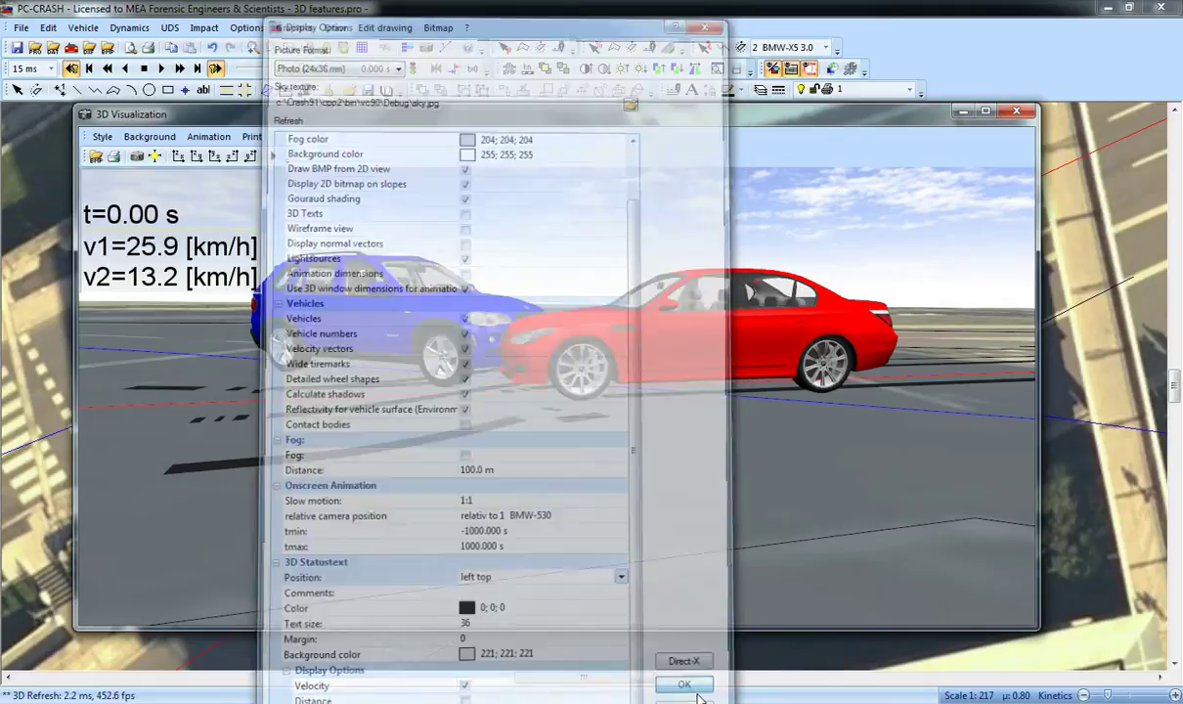
{"action": "left_click", "coordinate": [274, 157]}
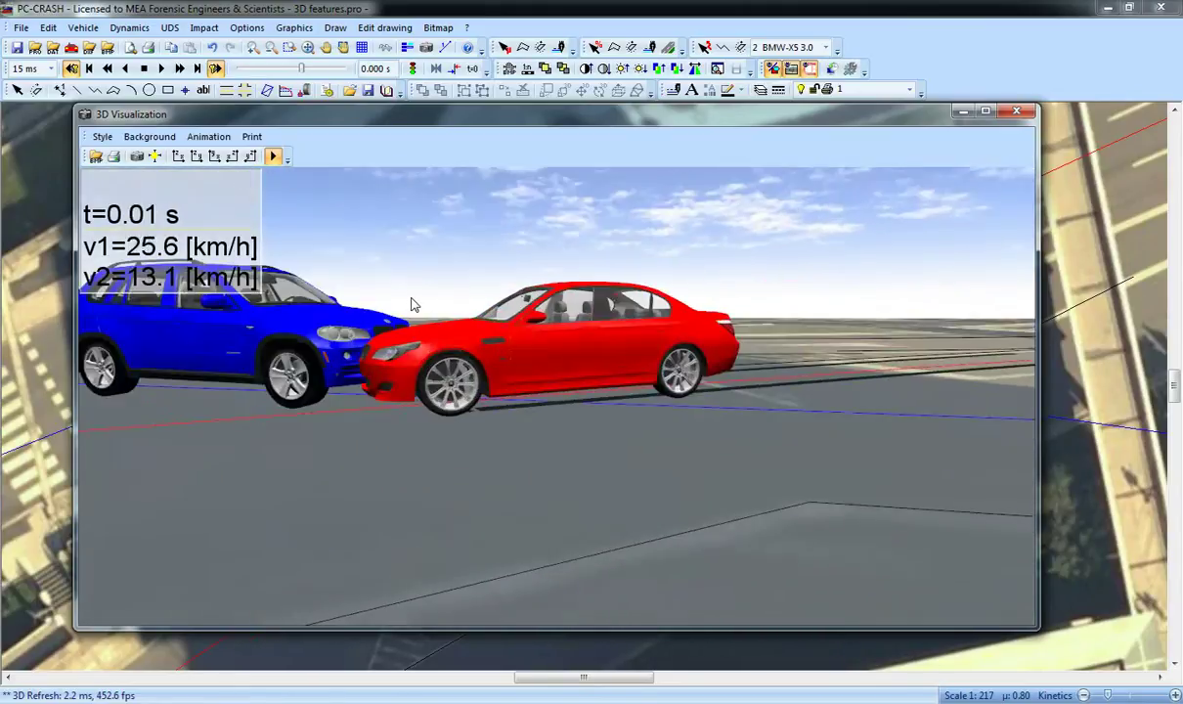
Step: Change the camera focal length from 21 to 50 mm and stop the animation at t=0.00 s
{"action": "left_click", "coordinate": [101, 136]}
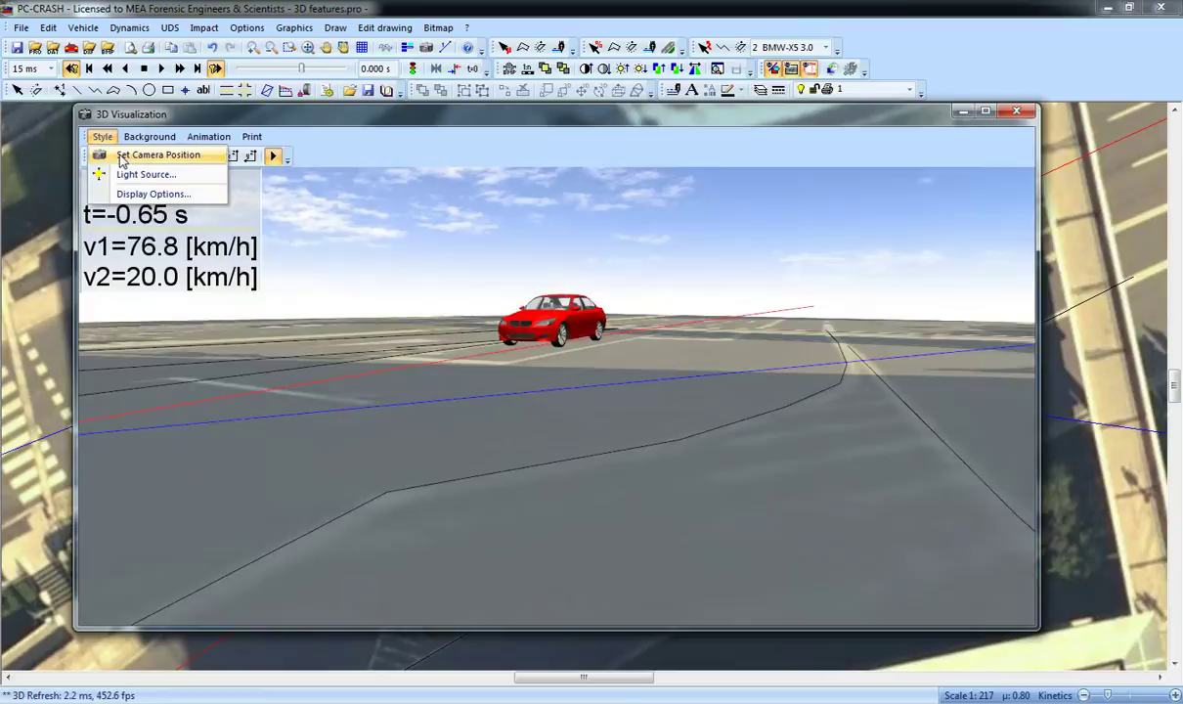
{"action": "left_click", "coordinate": [147, 155]}
{"action": "key", "text": "Tab"}
{"action": "key", "text": "Tab"}
{"action": "key", "text": "Tab"}
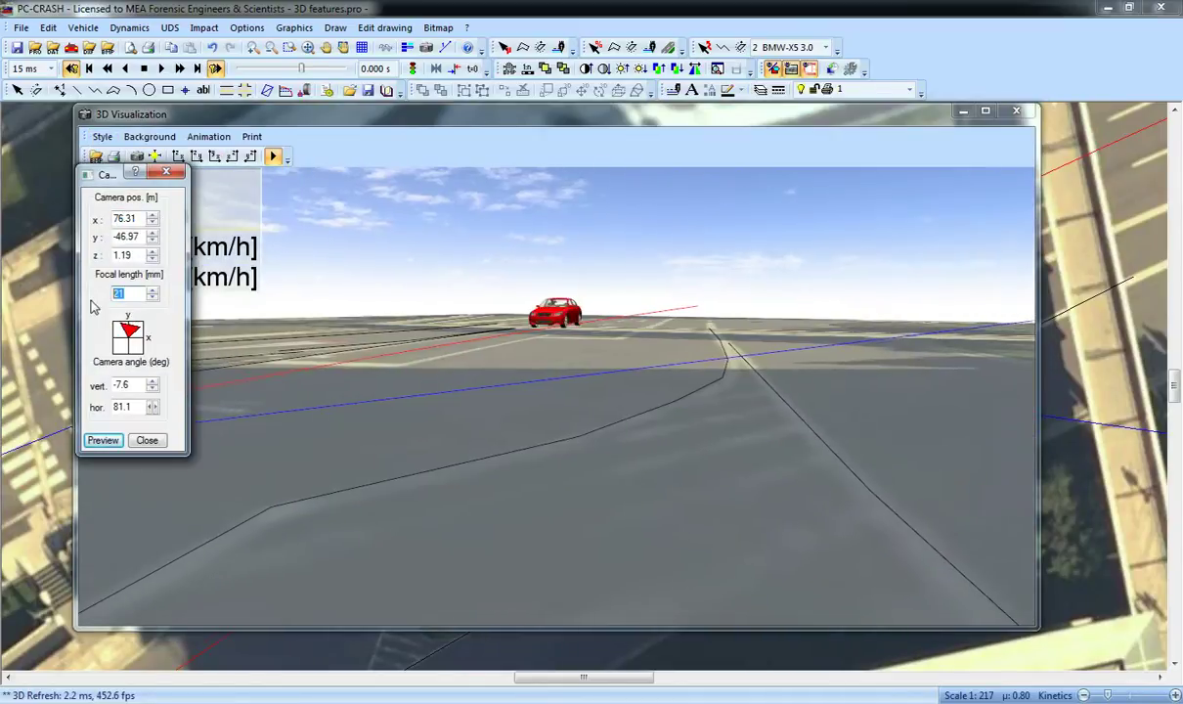
{"action": "type", "text": "50"}
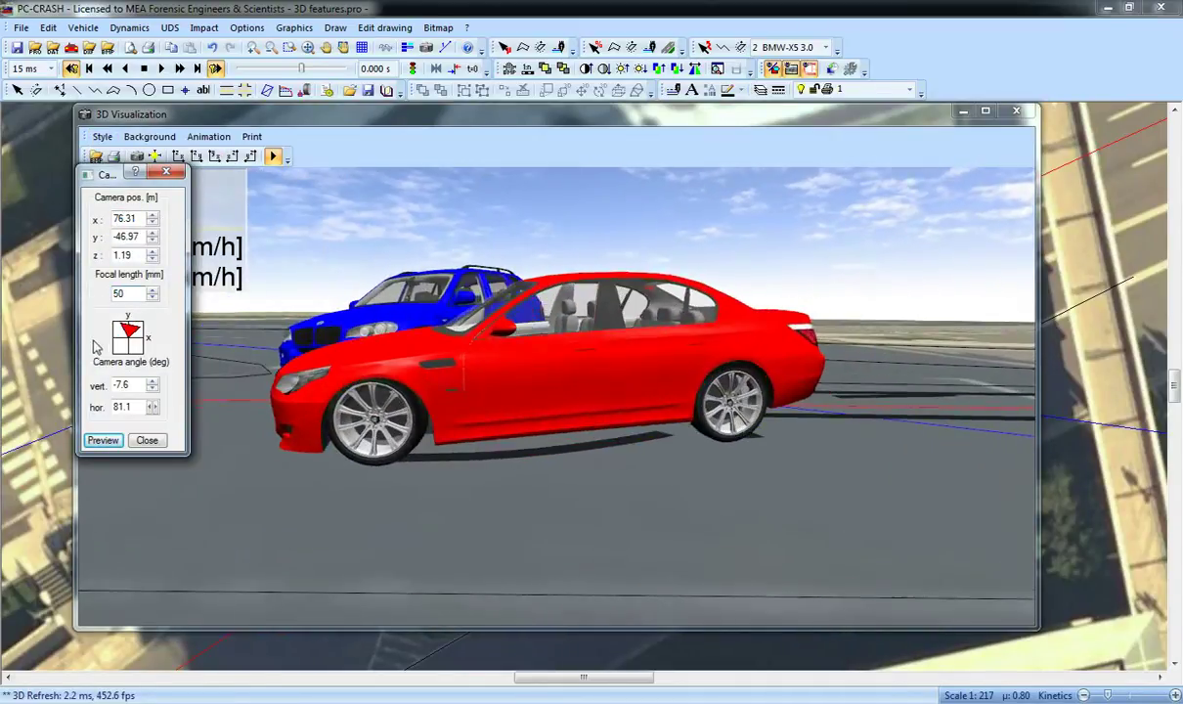
{"action": "left_click", "coordinate": [147, 441]}
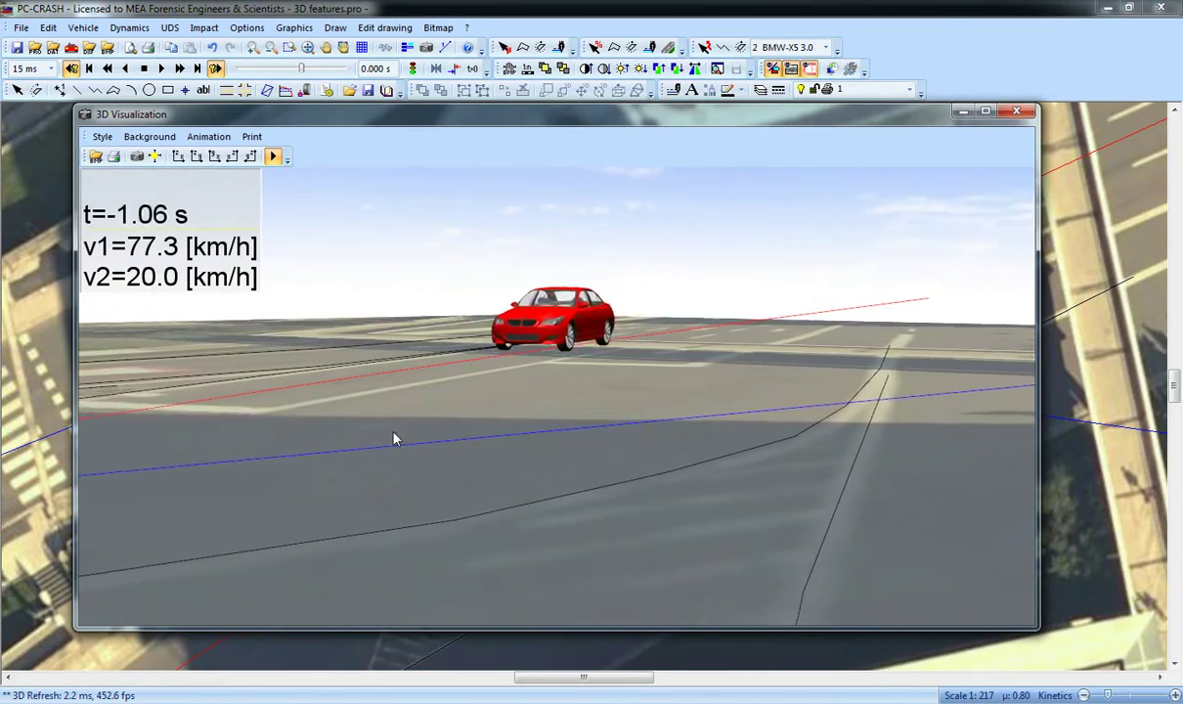
{"action": "left_click", "coordinate": [275, 154]}
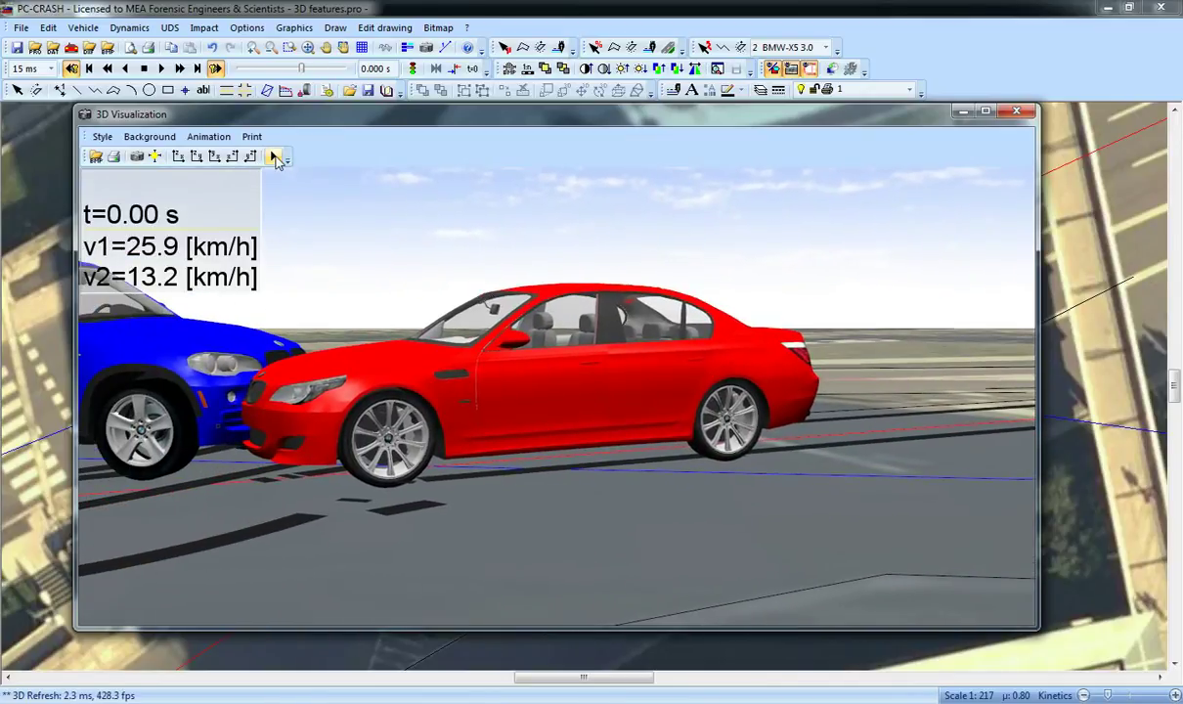
{"action": "left_click", "coordinate": [275, 158]}
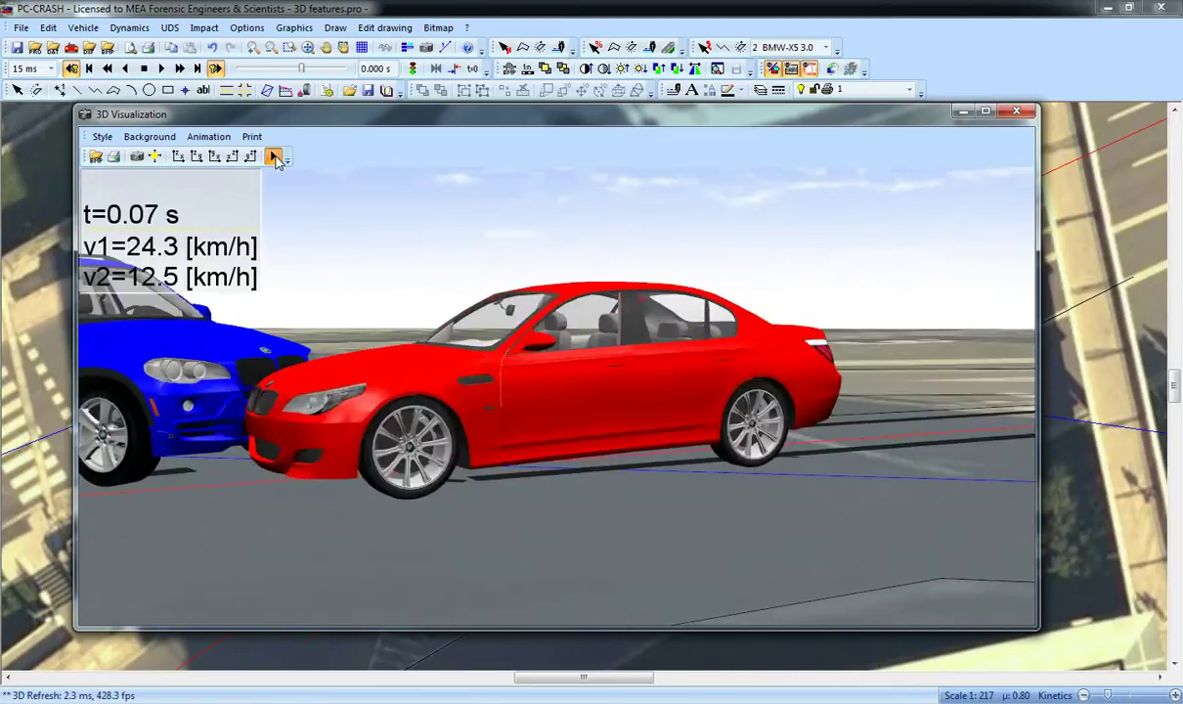
{"action": "left_click", "coordinate": [276, 158]}
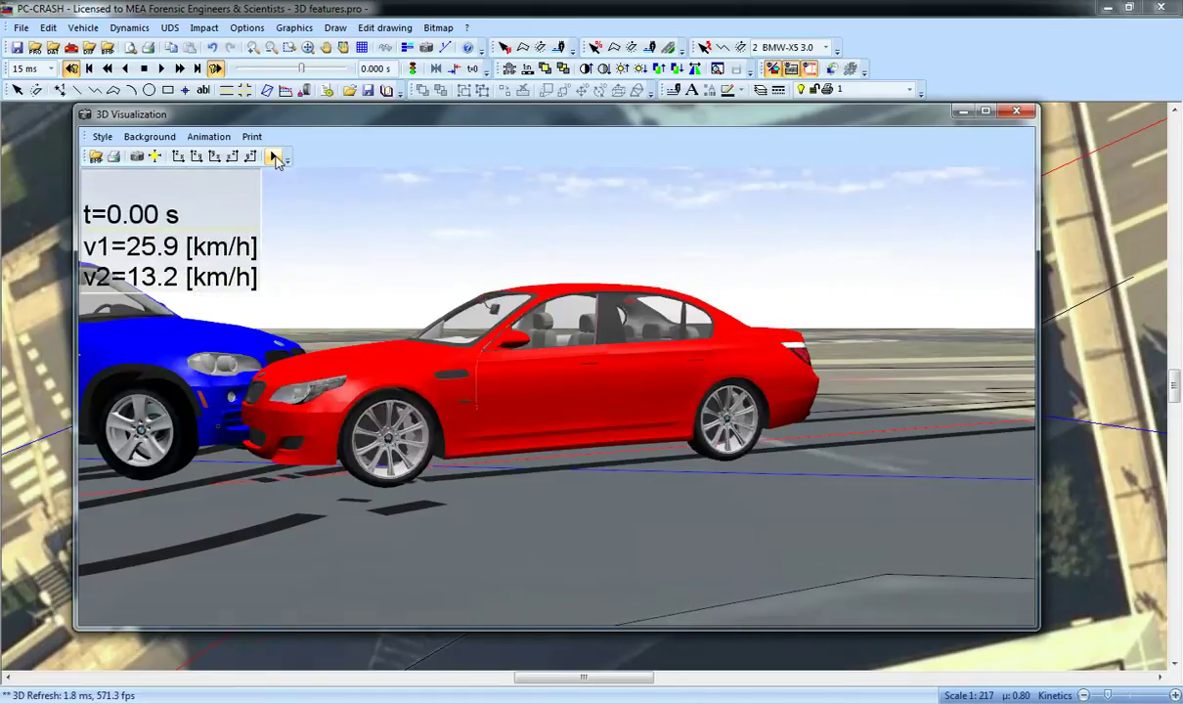
{"action": "left_click", "coordinate": [102, 136]}
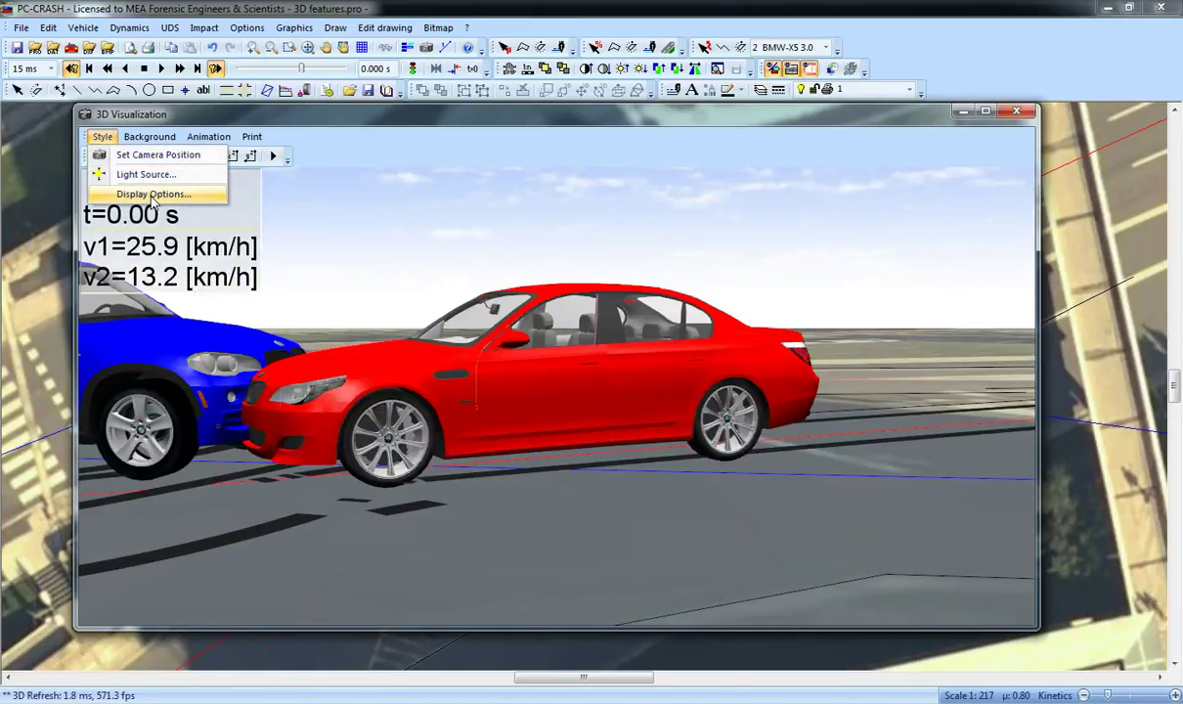
{"action": "left_click", "coordinate": [147, 192]}
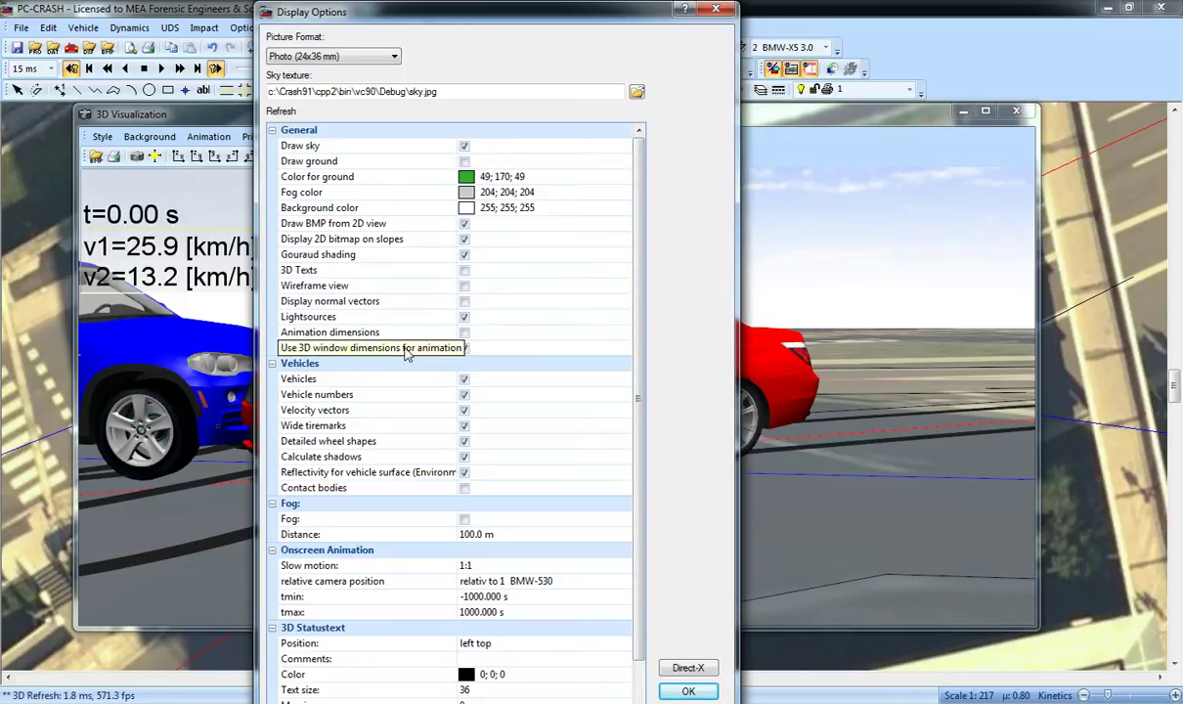
{"action": "left_click", "coordinate": [715, 692]}
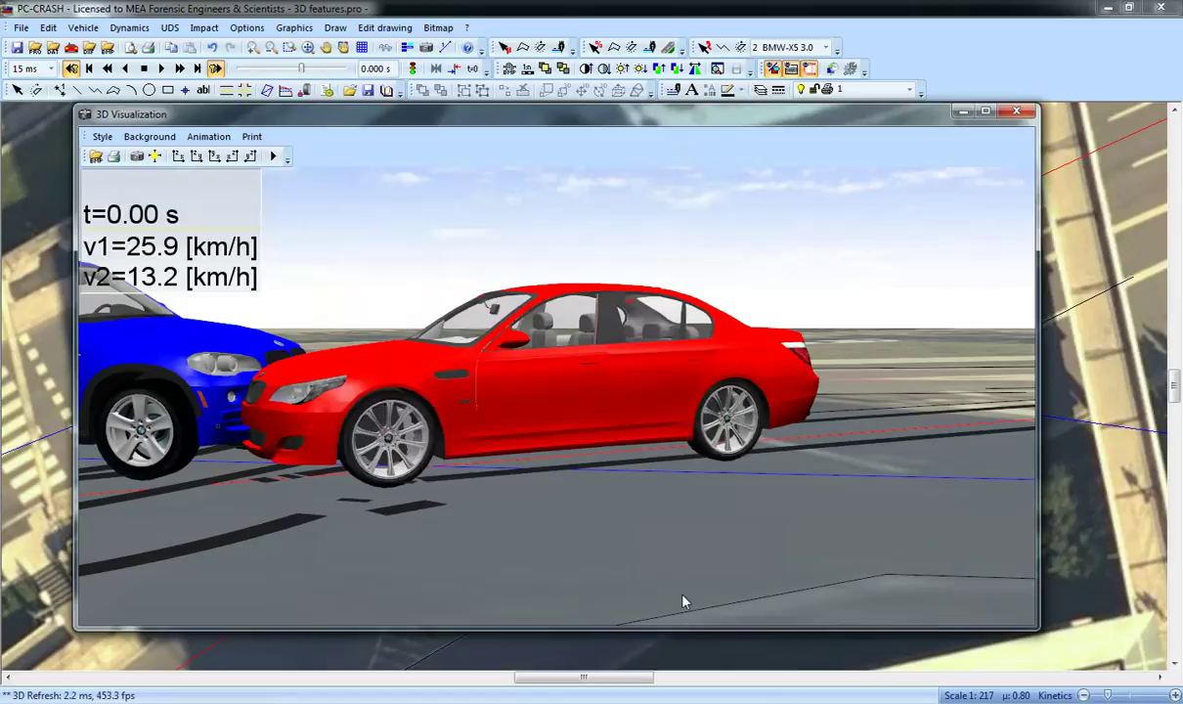
Step: Render the animation to 3D features.avi at 1164×609 and 5 fps, then play the video
{"action": "left_click", "coordinate": [208, 136]}
{"action": "left_click", "coordinate": [229, 156]}
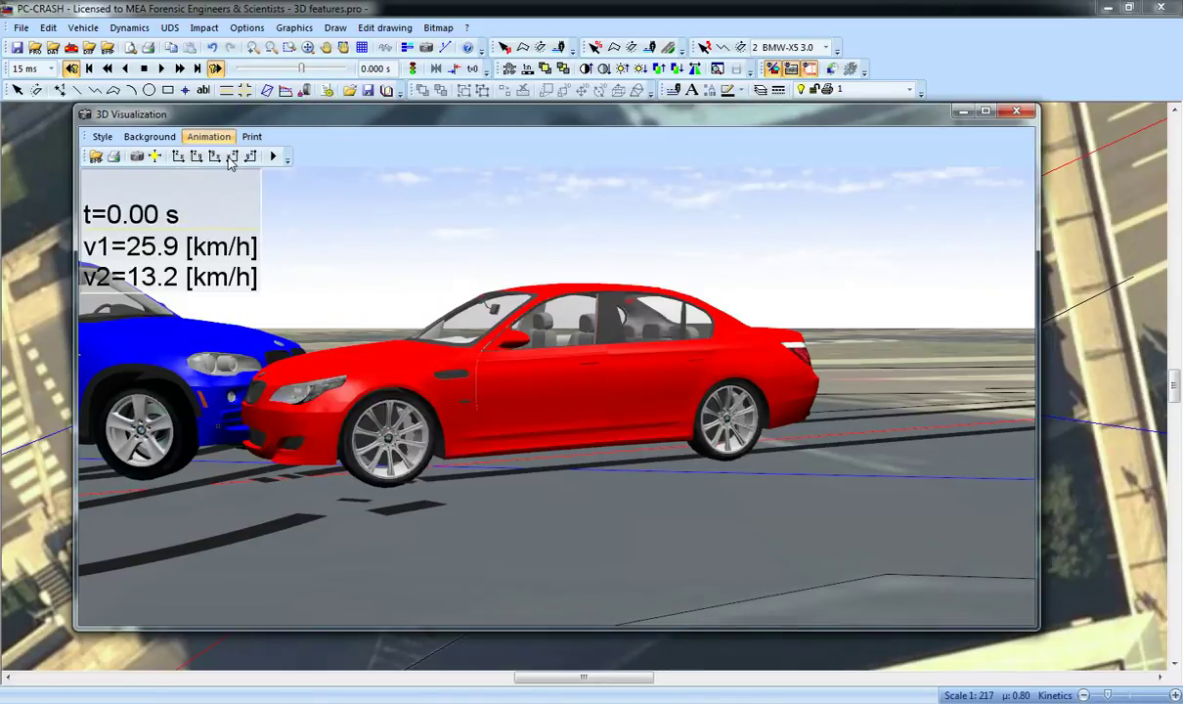
{"action": "left_click", "coordinate": [1045, 574]}
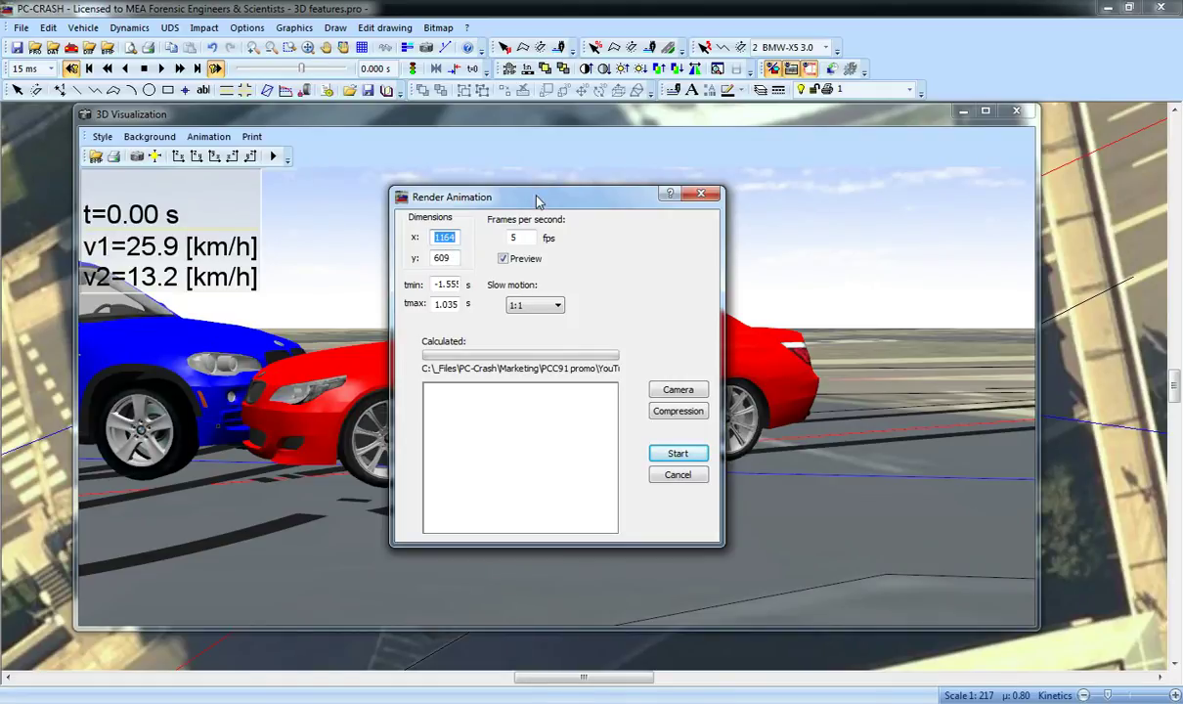
{"action": "left_click_drag", "start_coordinate": [538, 200], "coordinate": [560, 181]}
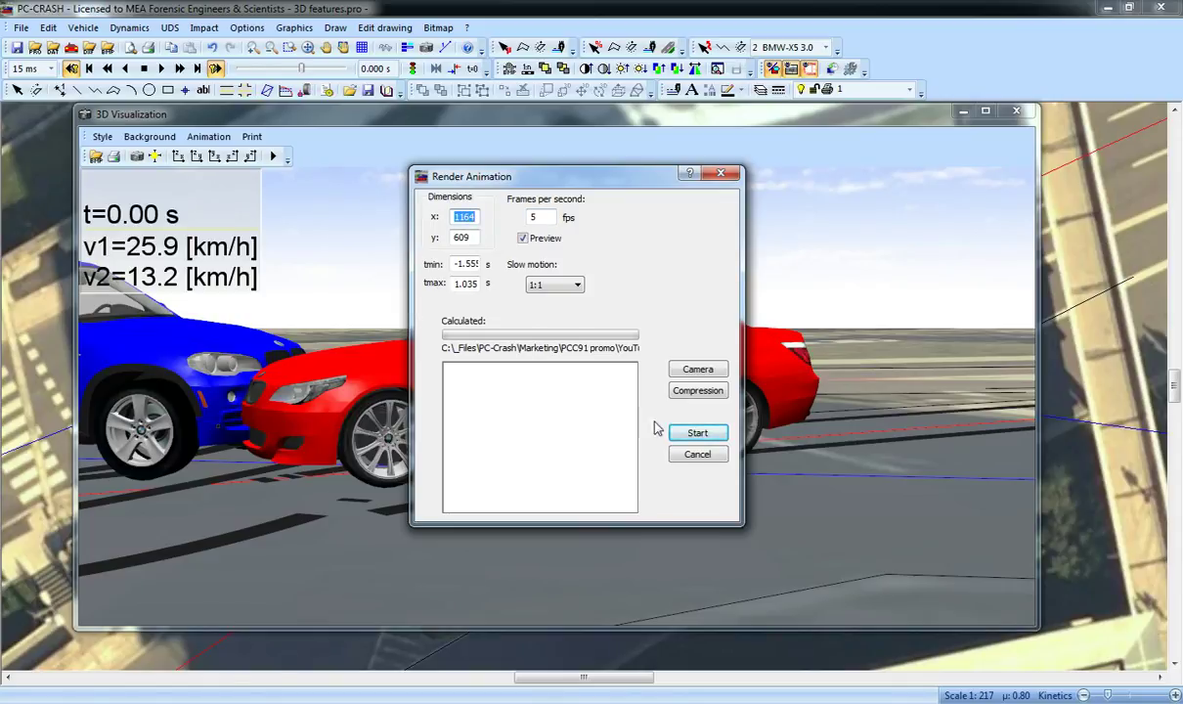
{"action": "left_click", "coordinate": [719, 440]}
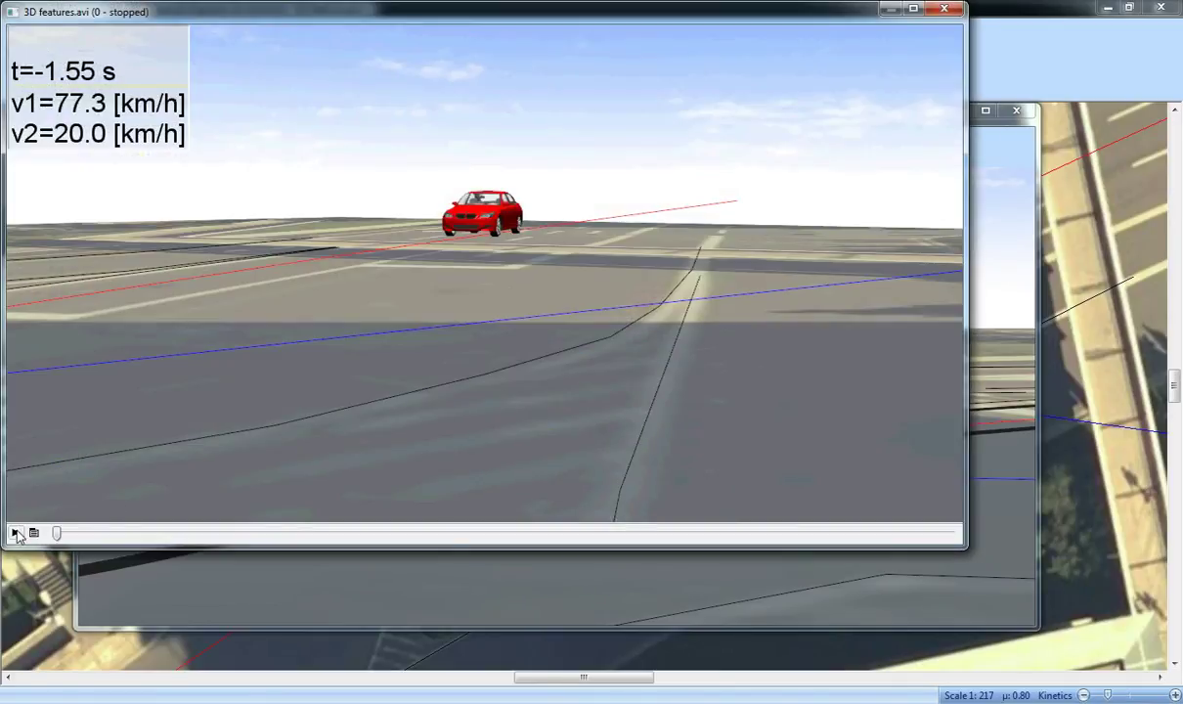
{"action": "left_click", "coordinate": [17, 534]}
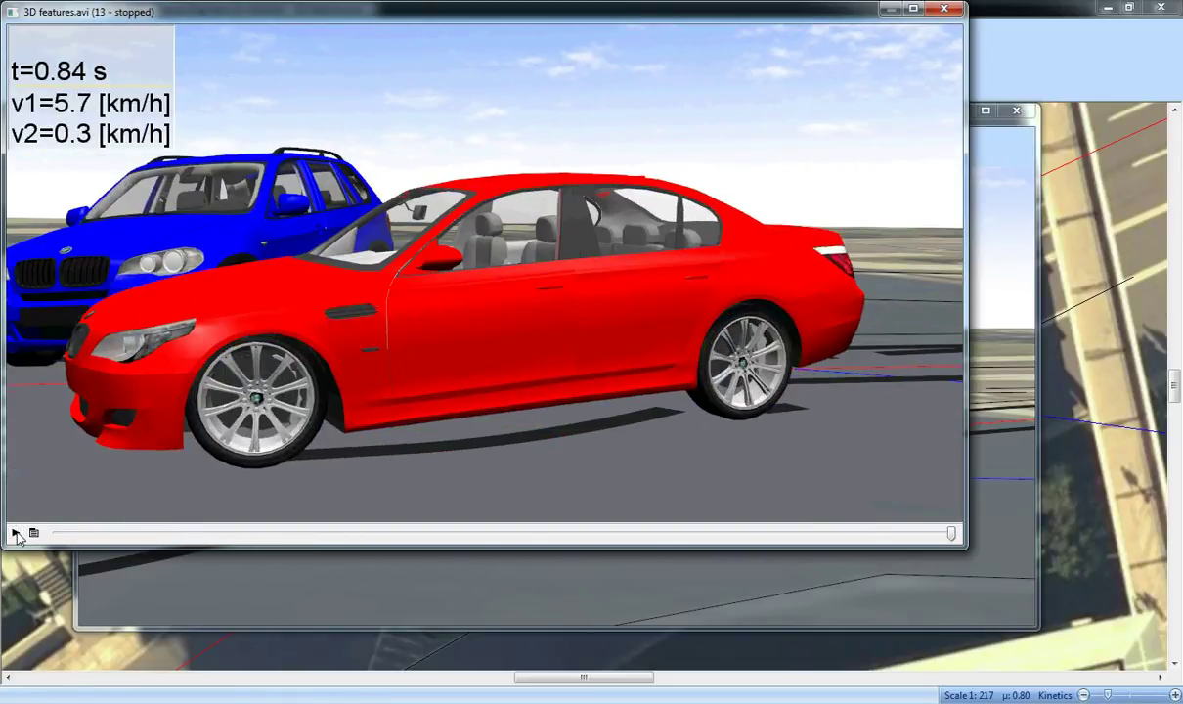
Step: Close the 3D features.avi player to return to the 3D Visualization at t=0.00 s
{"action": "left_click", "coordinate": [942, 12]}
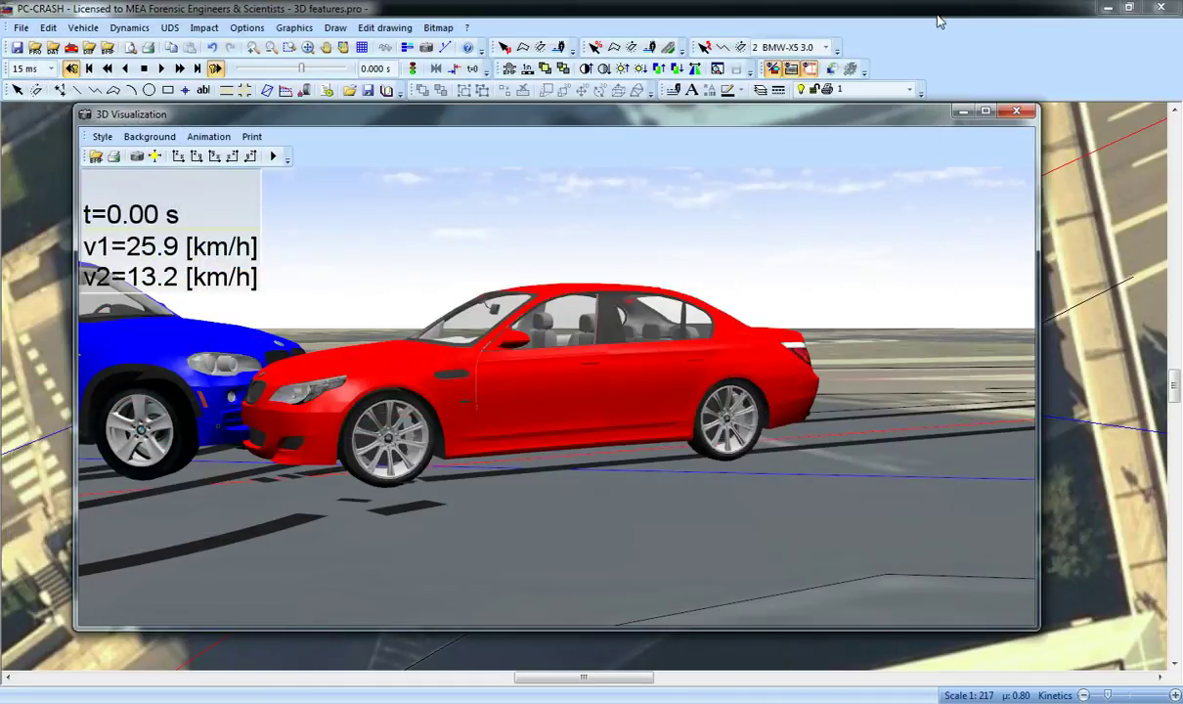